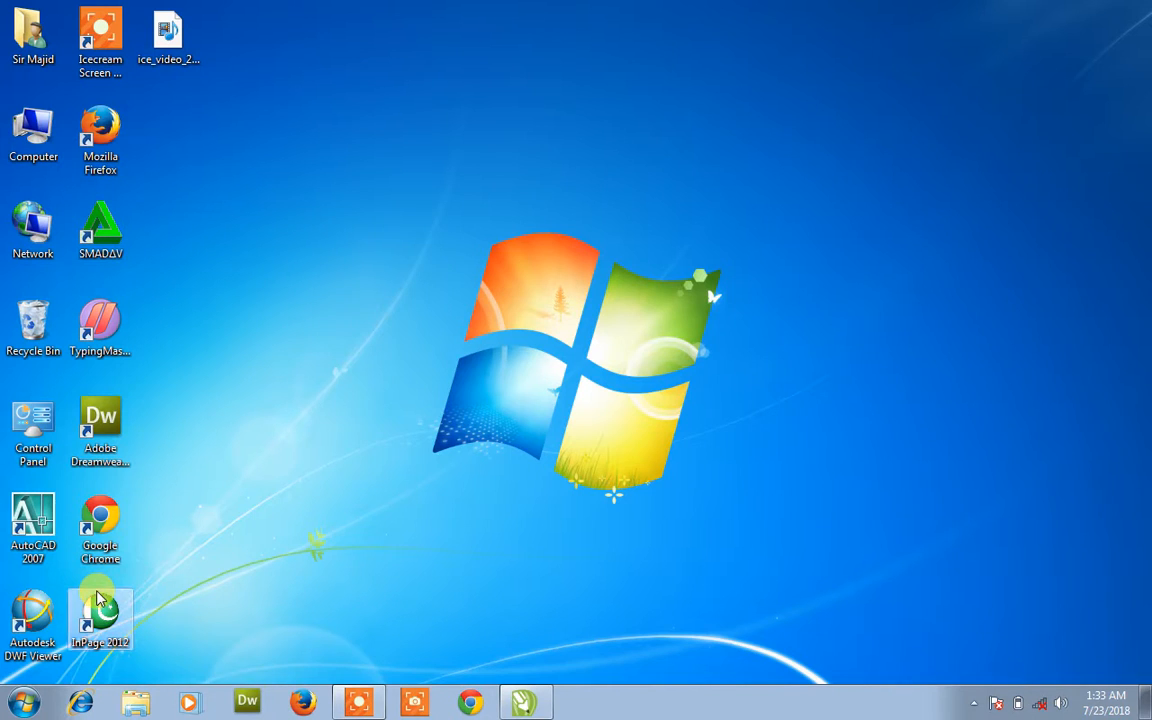
- Launch InPage 2012 and create a new blank document with the default settings
double_click(100, 610)
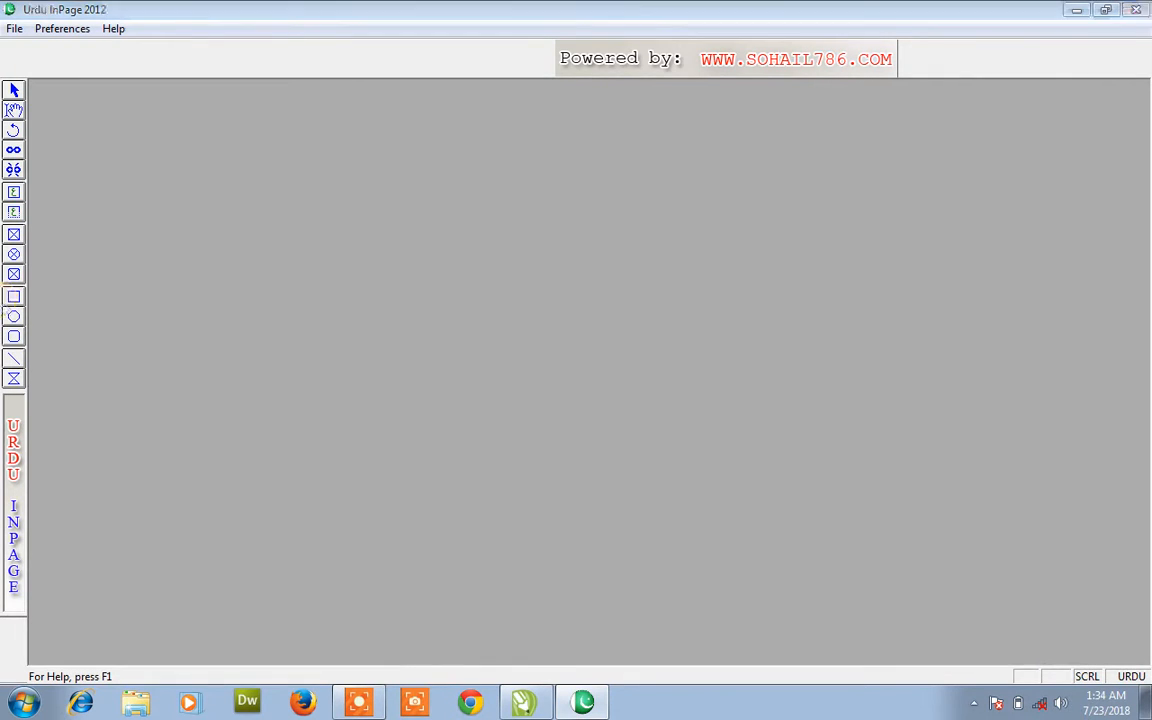
key("ctrl+n")
key("Return")
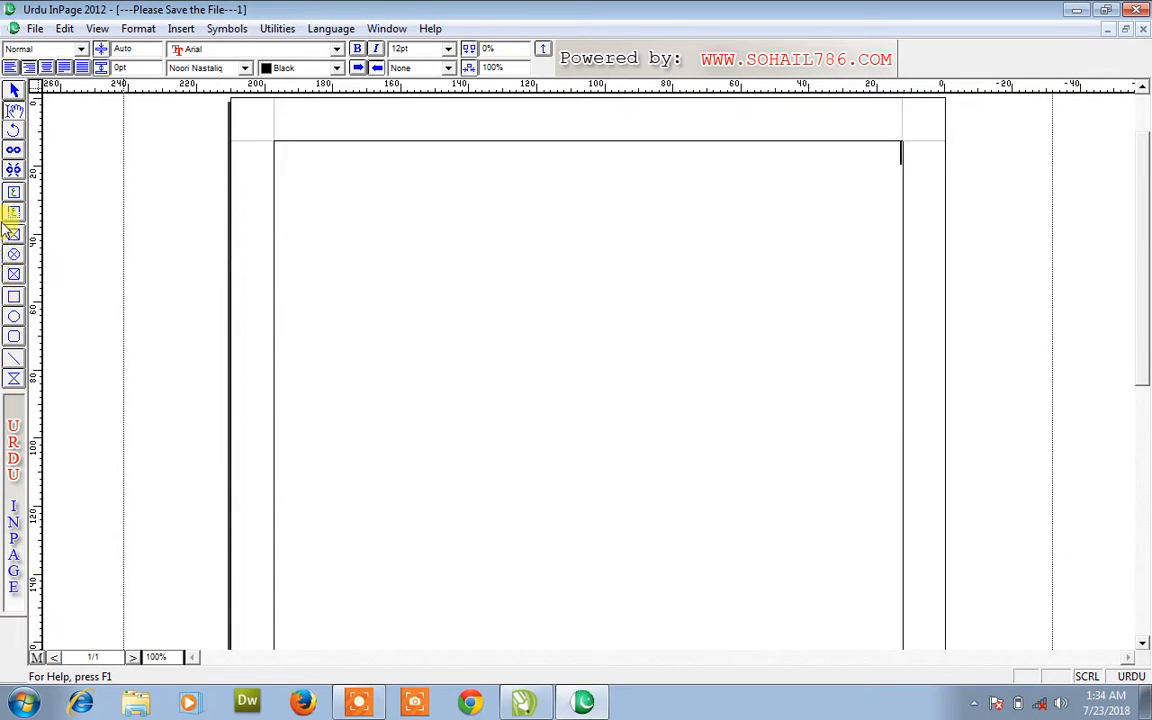
- Select the page's main frame and fill it solid Red
left_click(14, 91)
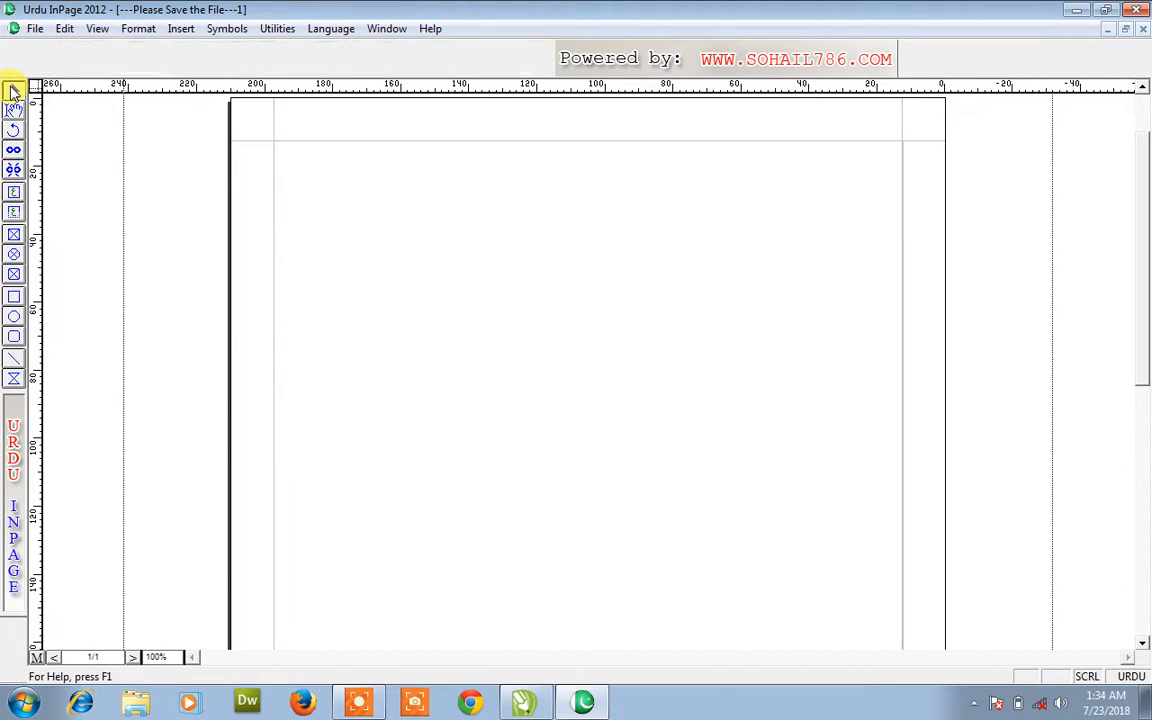
left_click(450, 290)
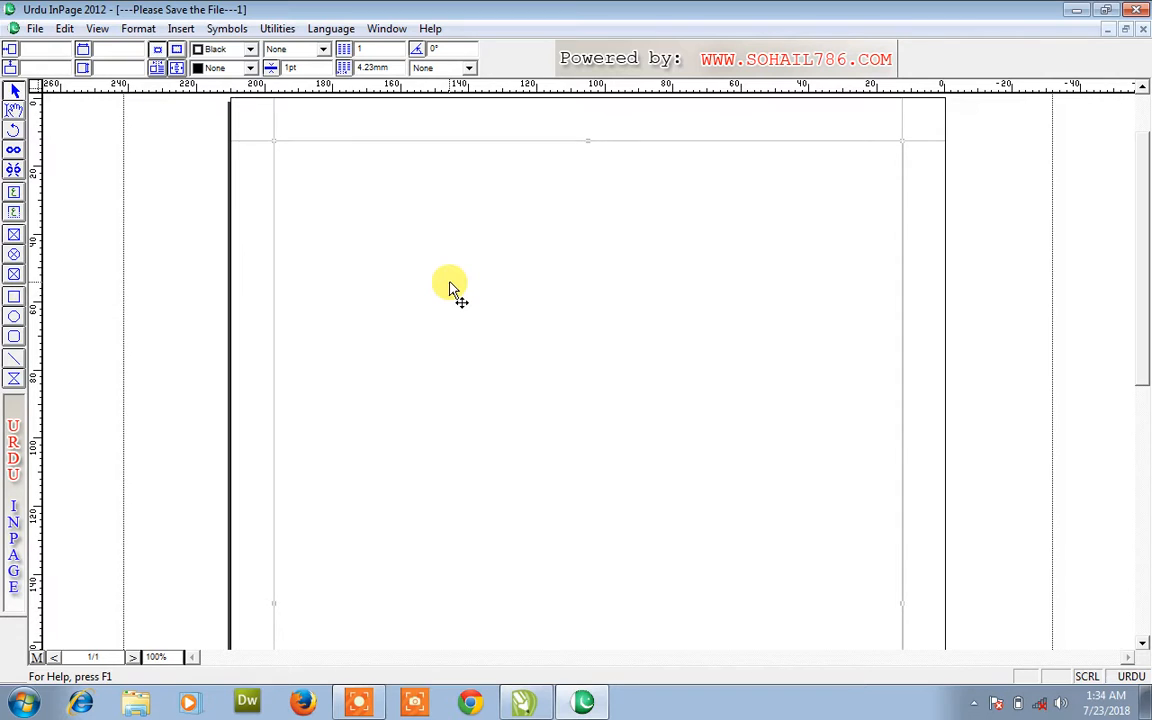
left_click(250, 69)
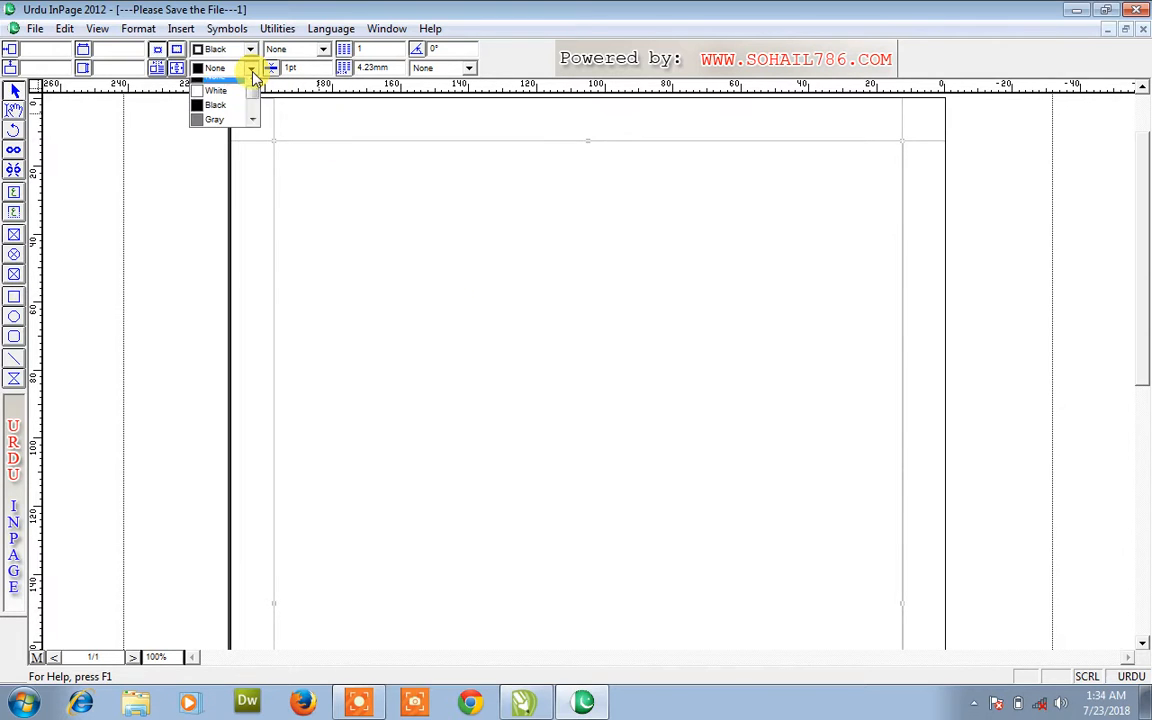
scroll(257, 136, "down", 2)
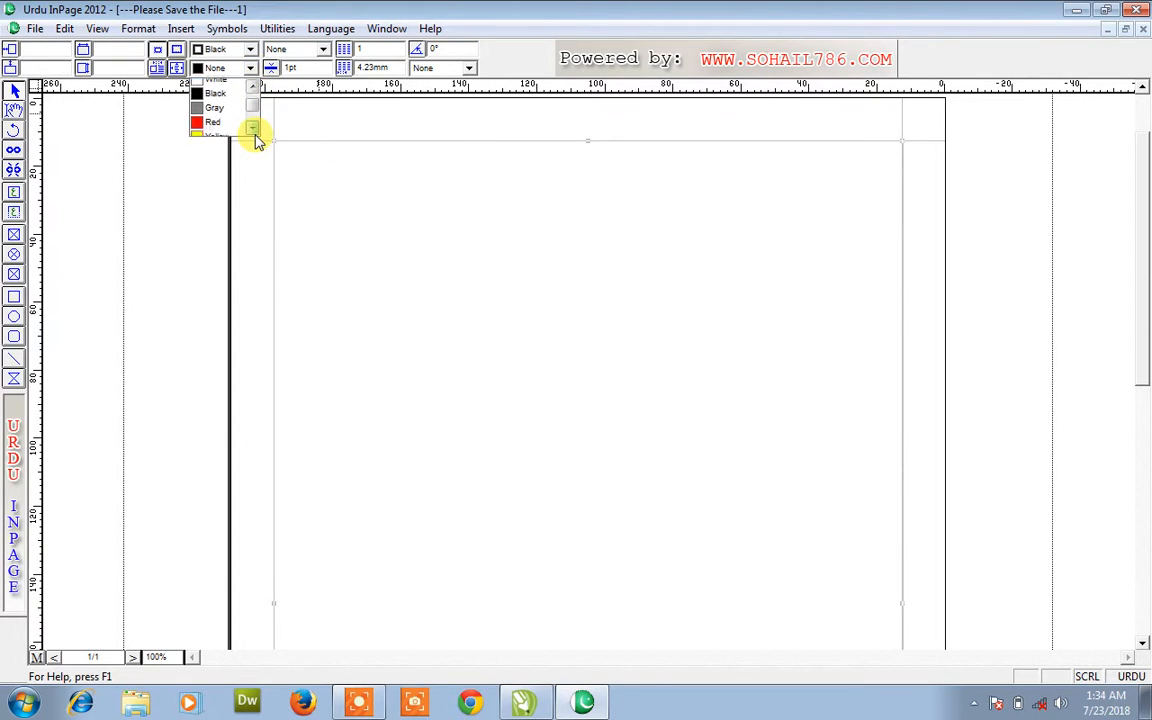
left_click(229, 122)
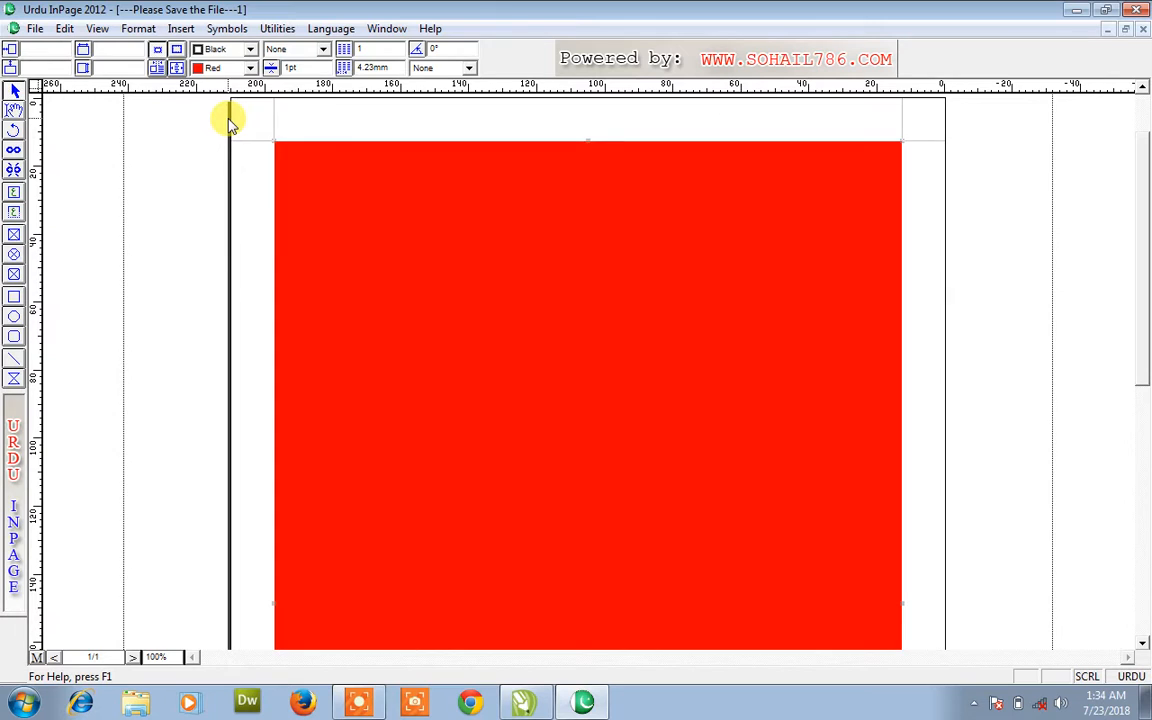
- Set the frame's border colour to Red, then change it to Magenta
left_click(240, 49)
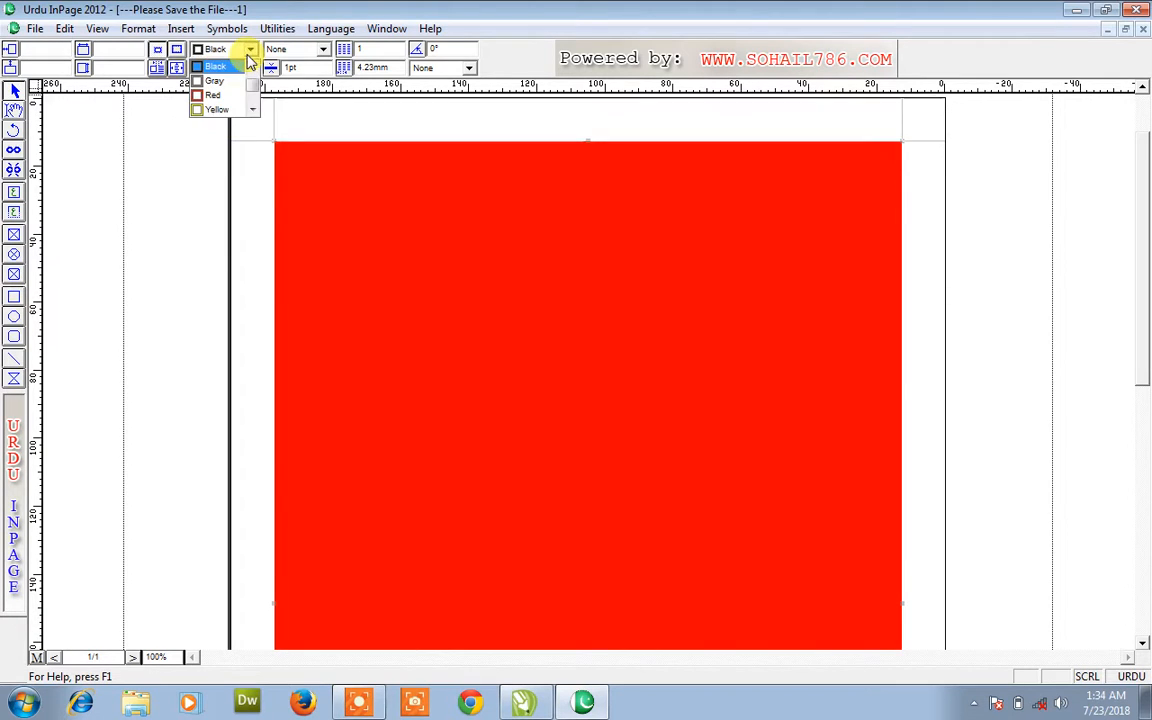
left_click(235, 95)
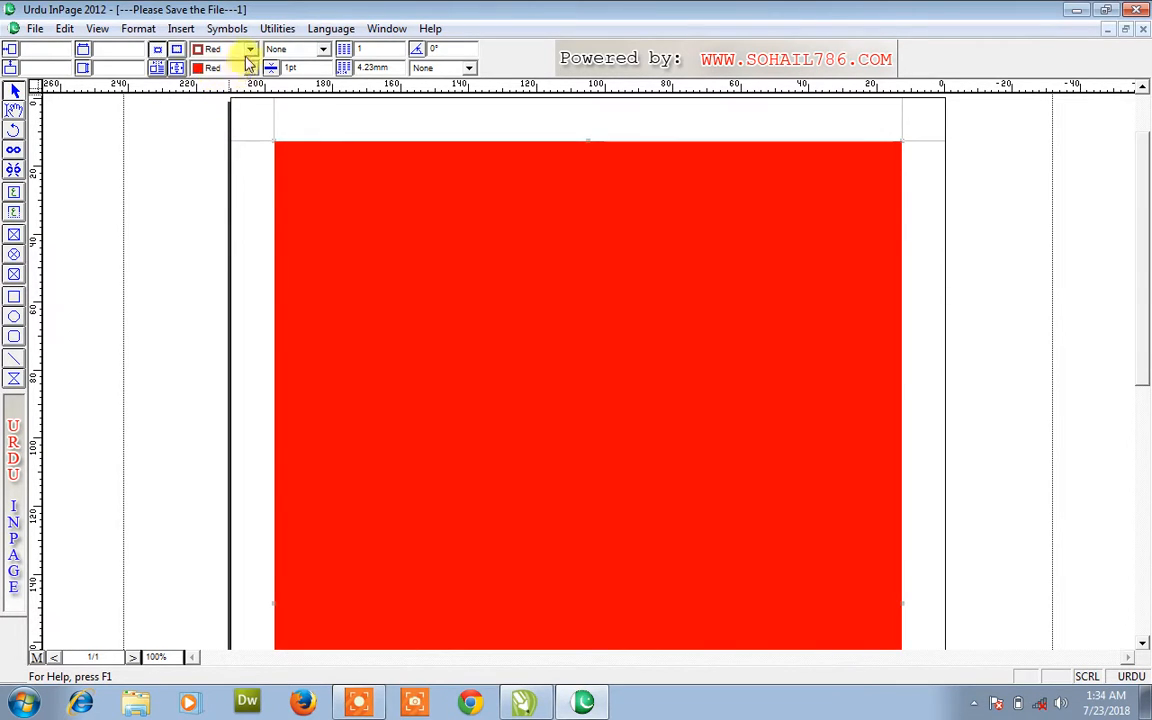
left_click(250, 67)
left_click(250, 112)
left_click(230, 110)
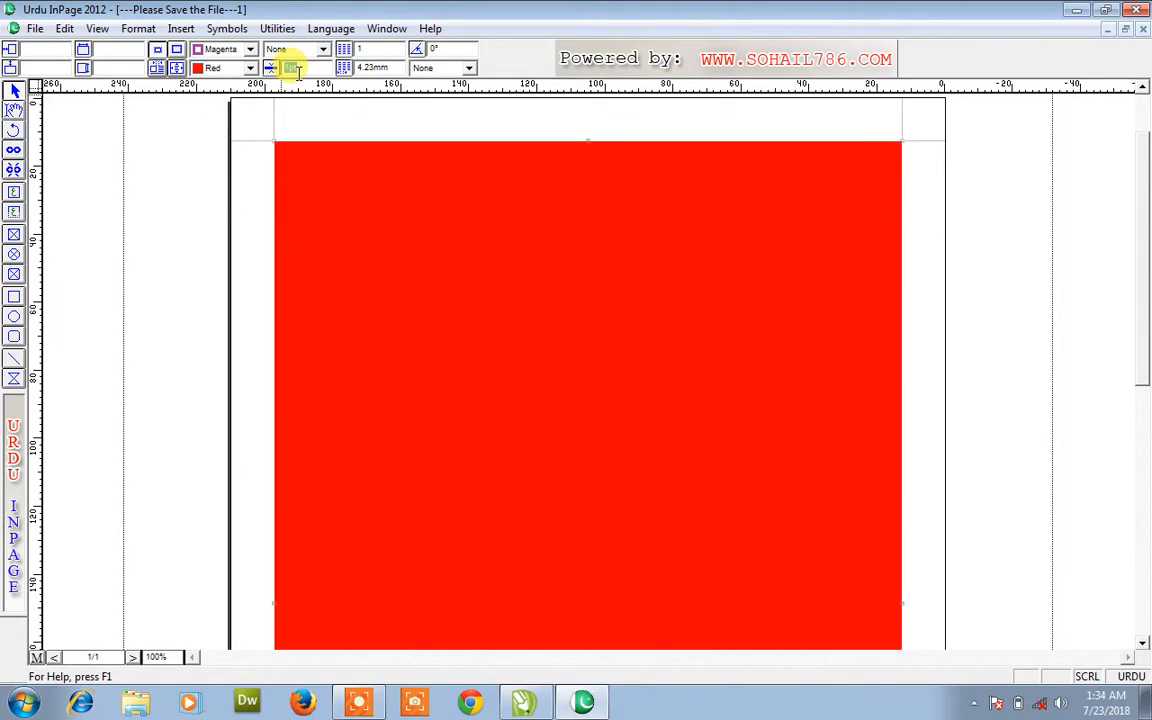
- Give the frame a 30pt double-line magenta border
type("30pt")
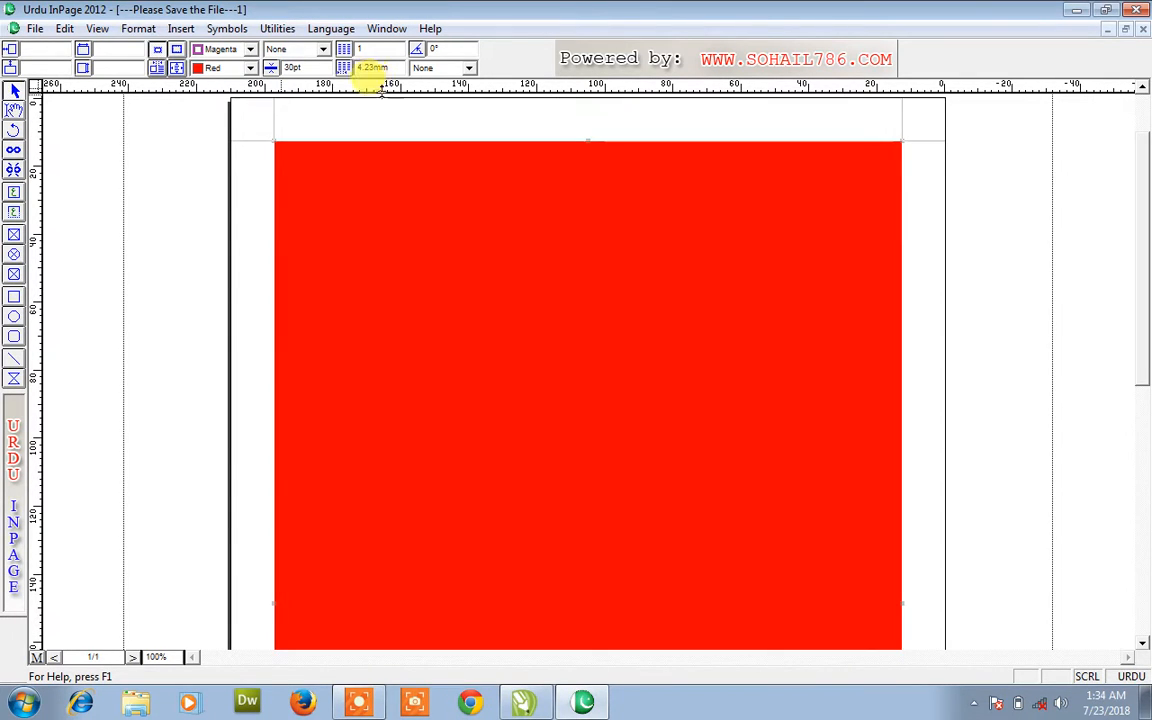
left_click(324, 50)
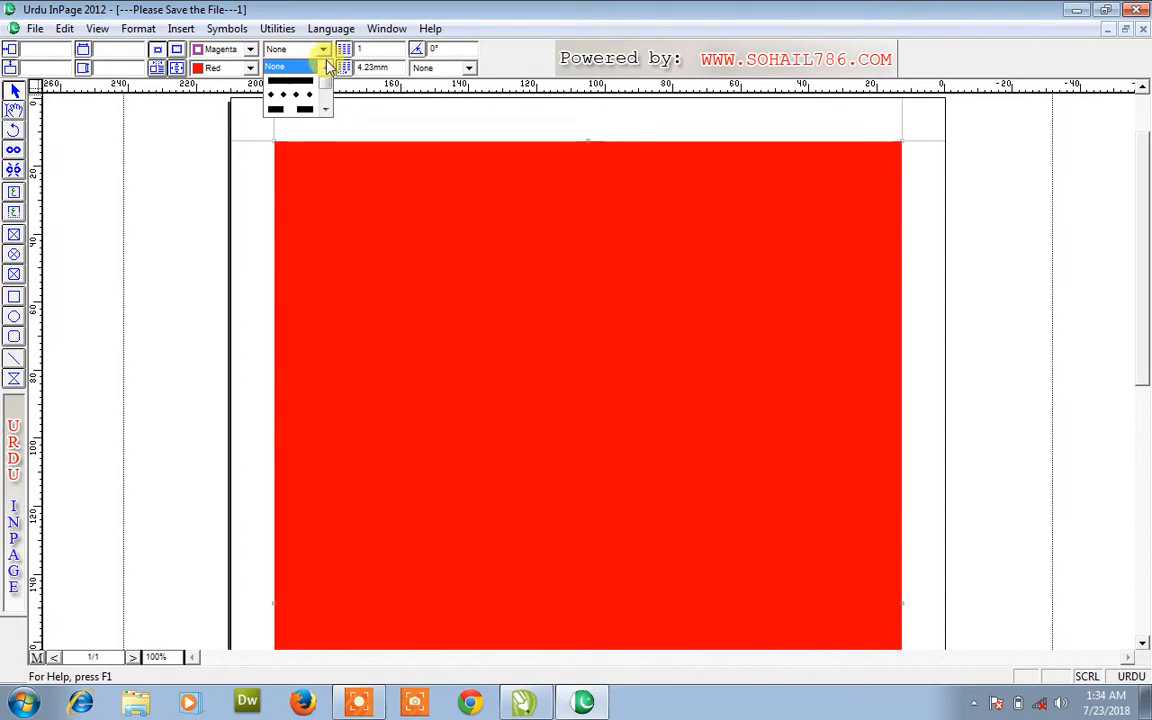
left_click_drag(327, 84, 327, 90)
left_click(310, 83)
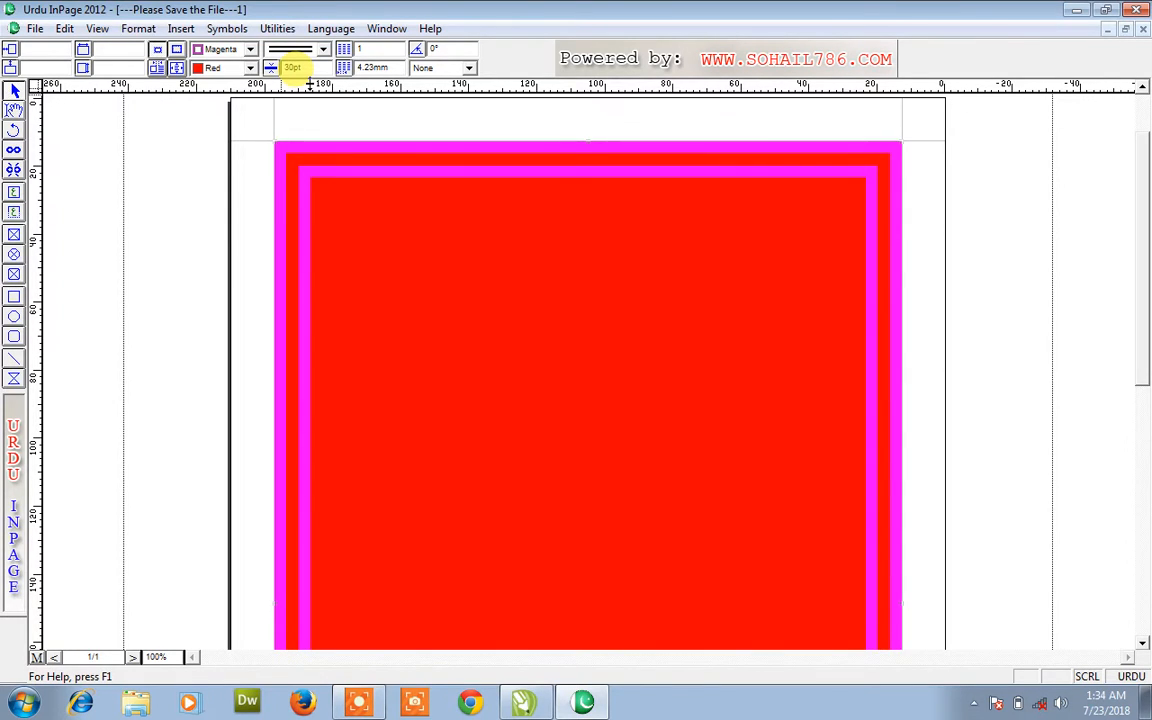
- Try the None line style, then switch the border to a dotted style
left_click(323, 50)
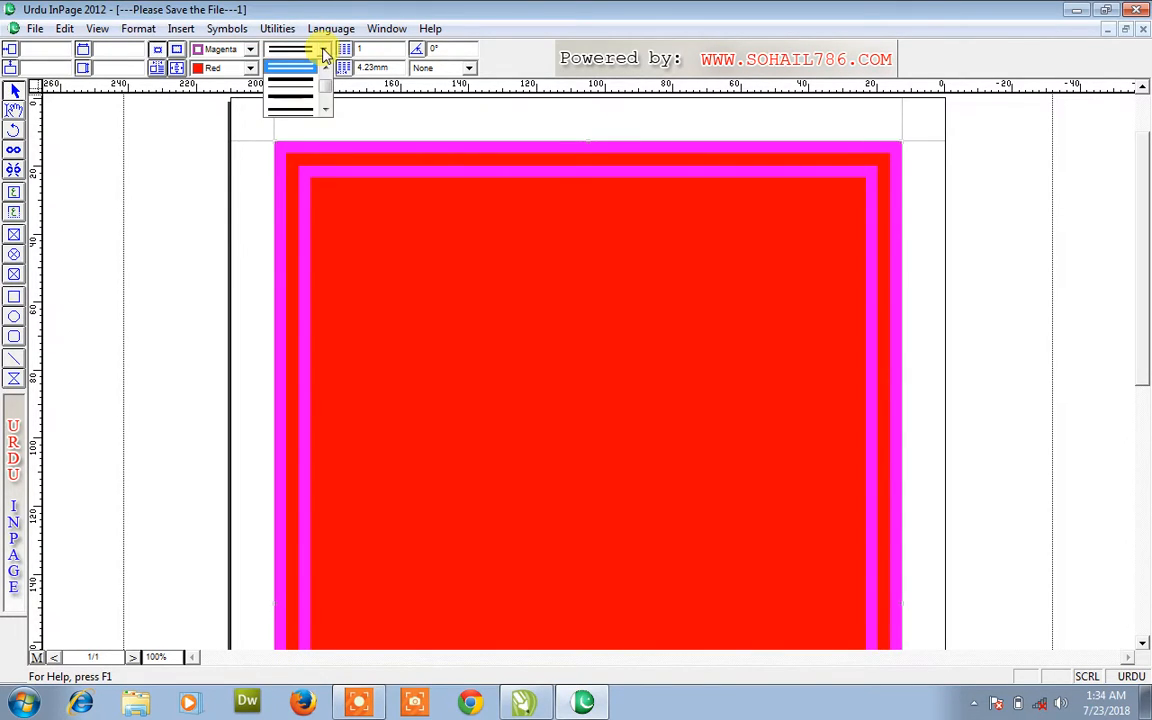
left_click(324, 67)
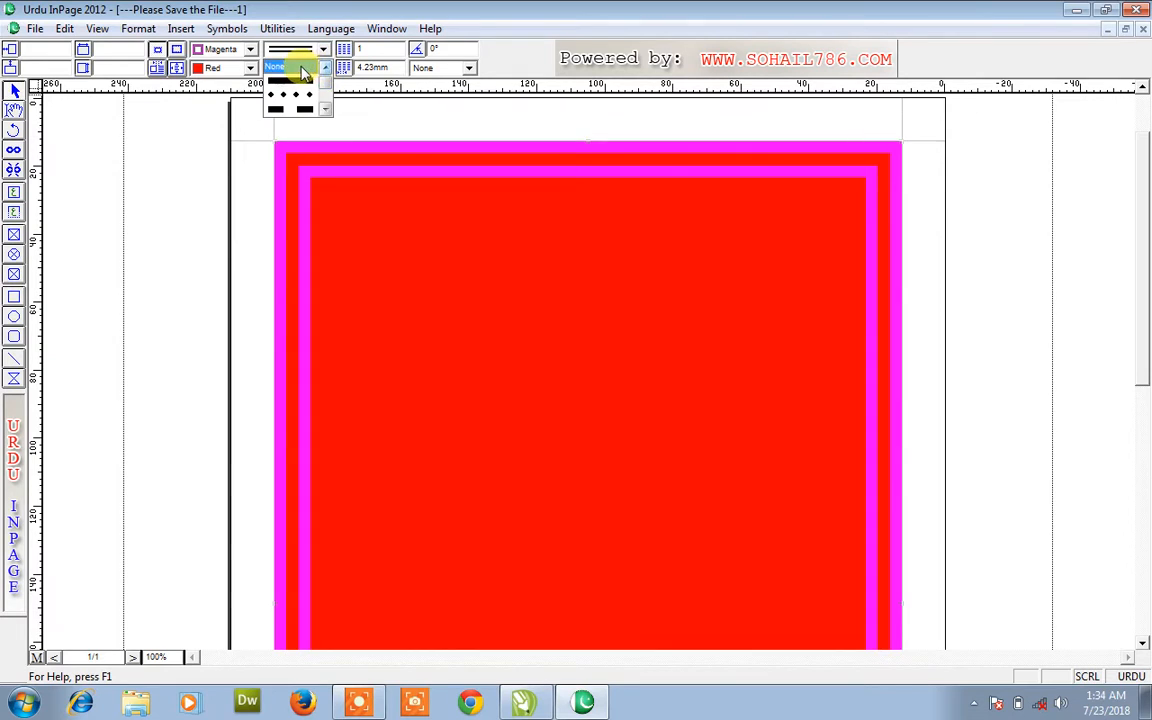
left_click(301, 68)
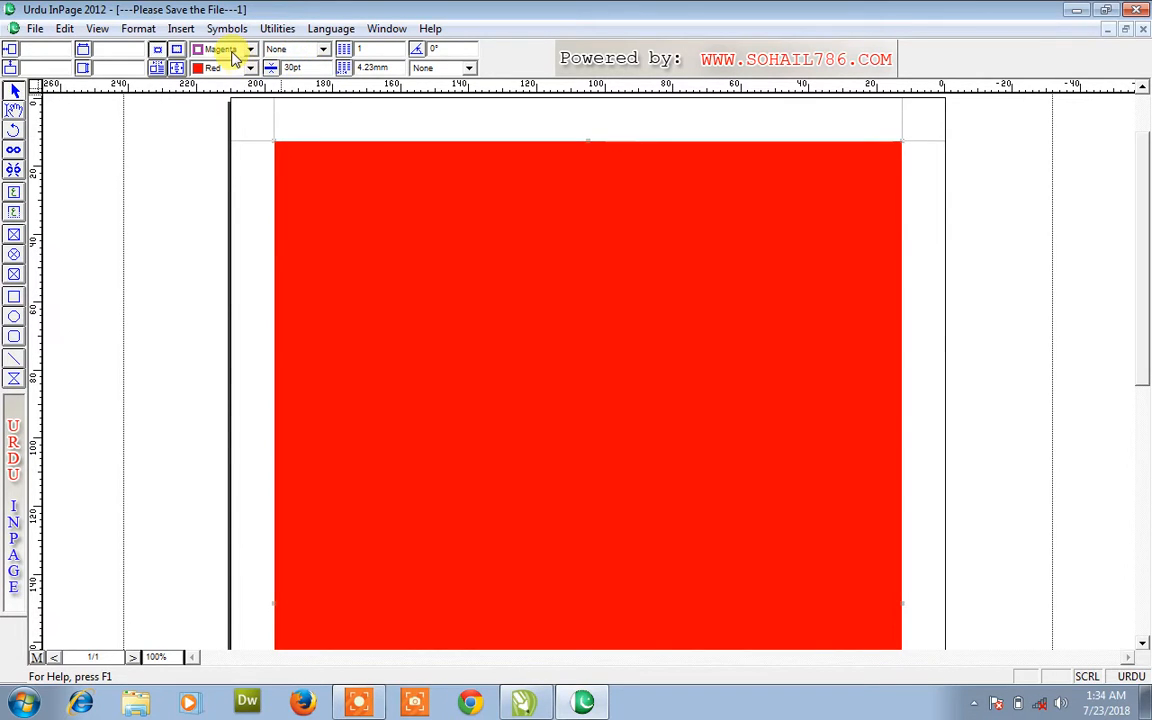
left_click(324, 67)
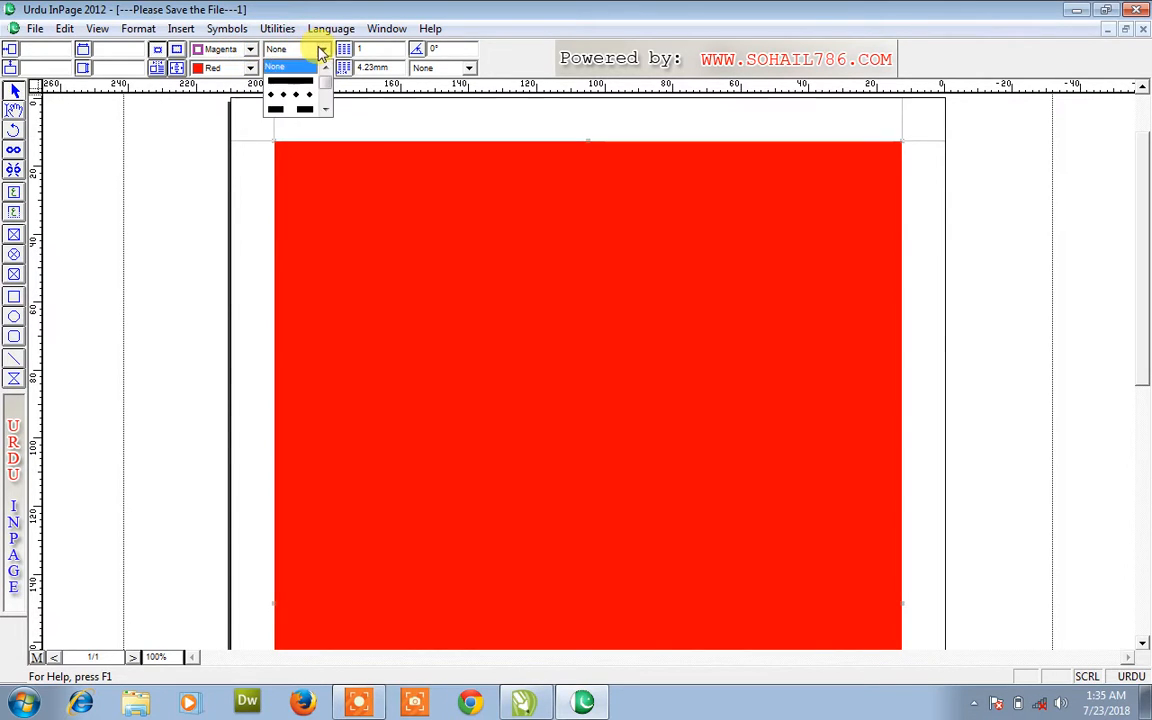
left_click(302, 94)
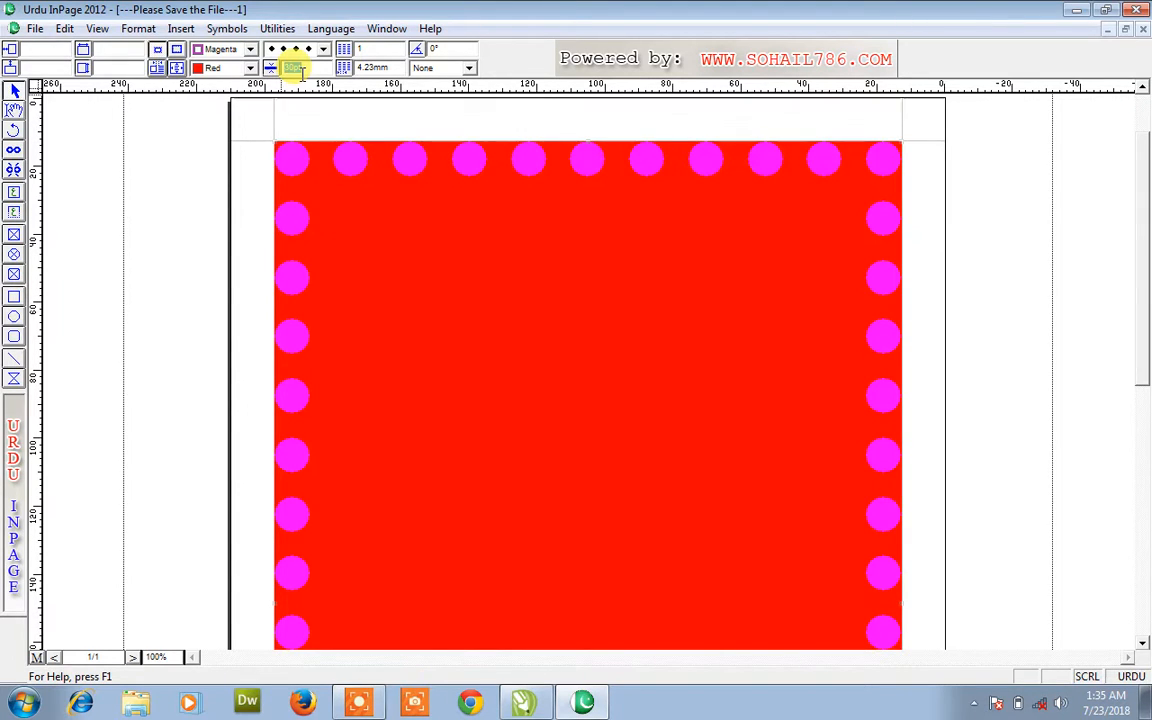
- Change the red frame's border to a 10pt cyan double line
type("10")
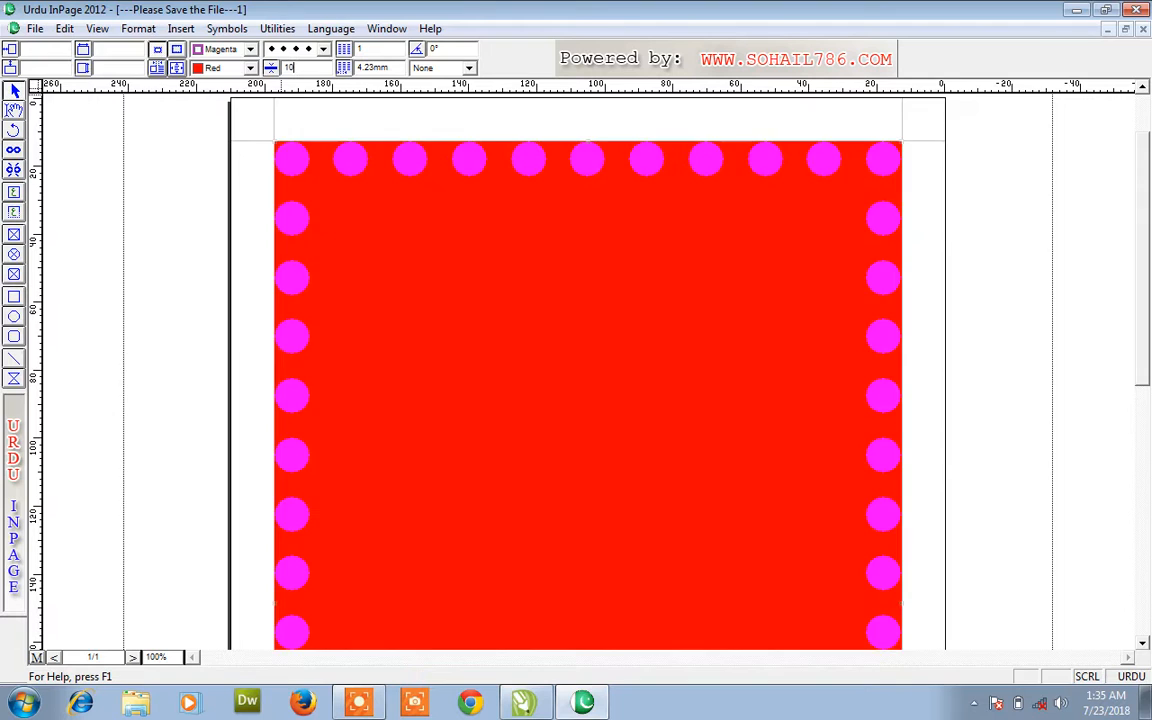
key("Return")
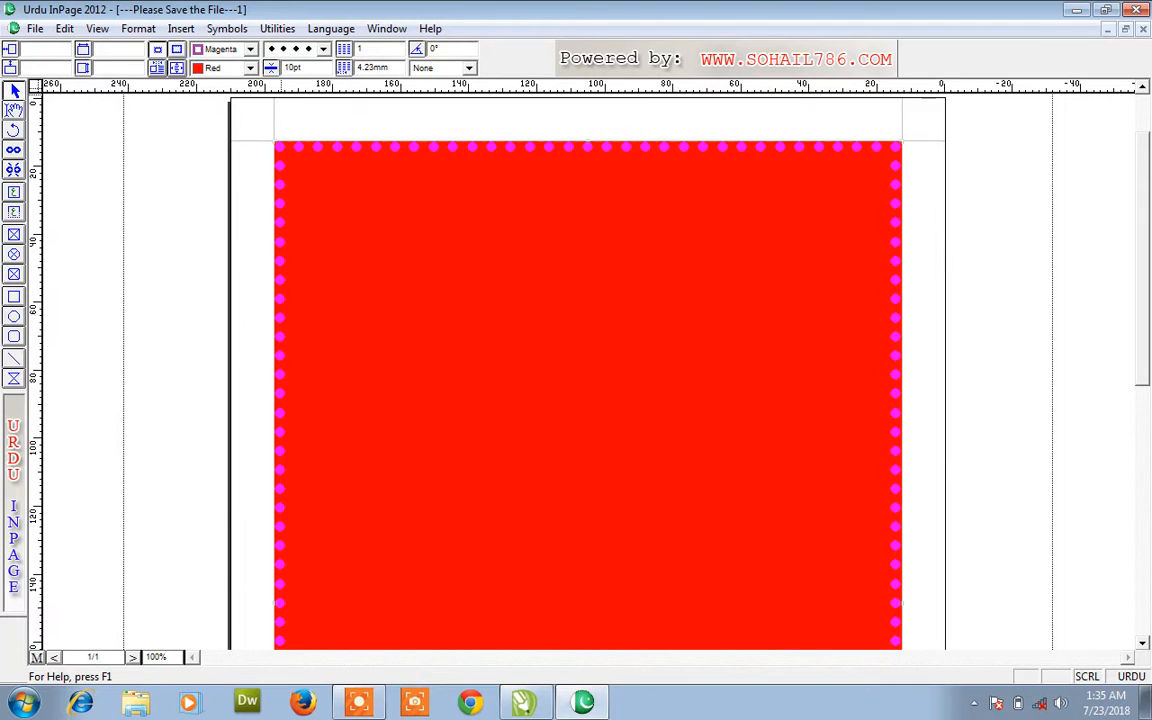
left_click(323, 49)
left_click(325, 109)
left_click(325, 109)
left_click(302, 104)
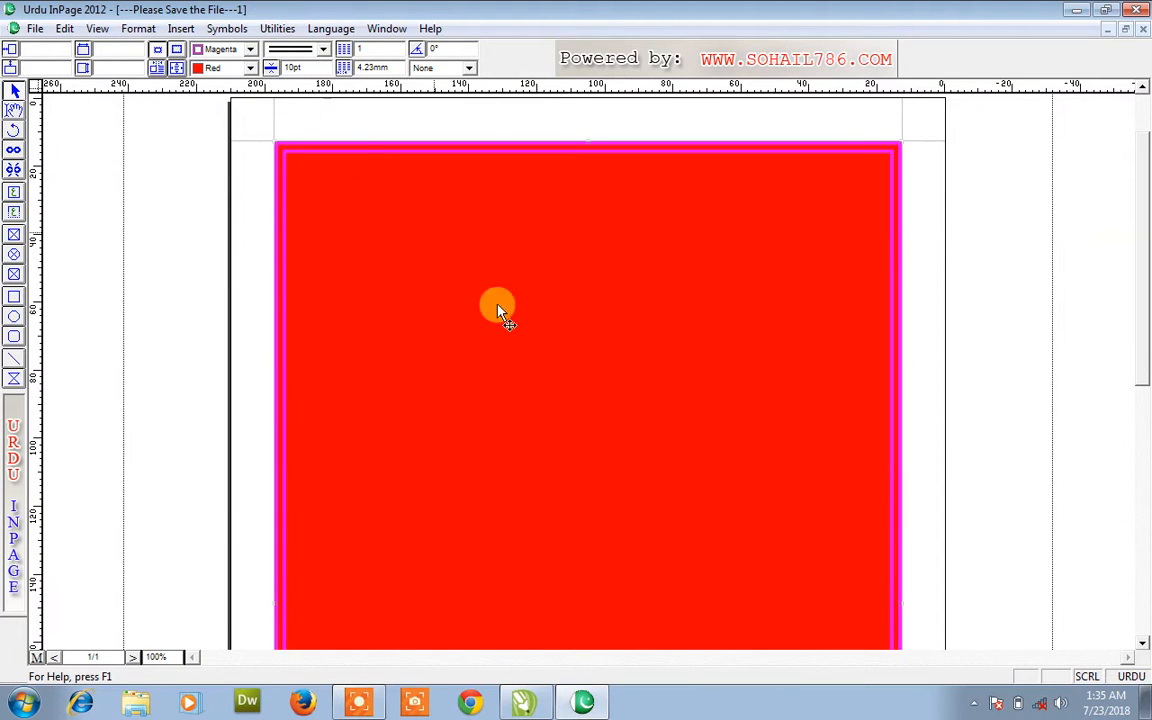
left_click(250, 52)
left_click(239, 77)
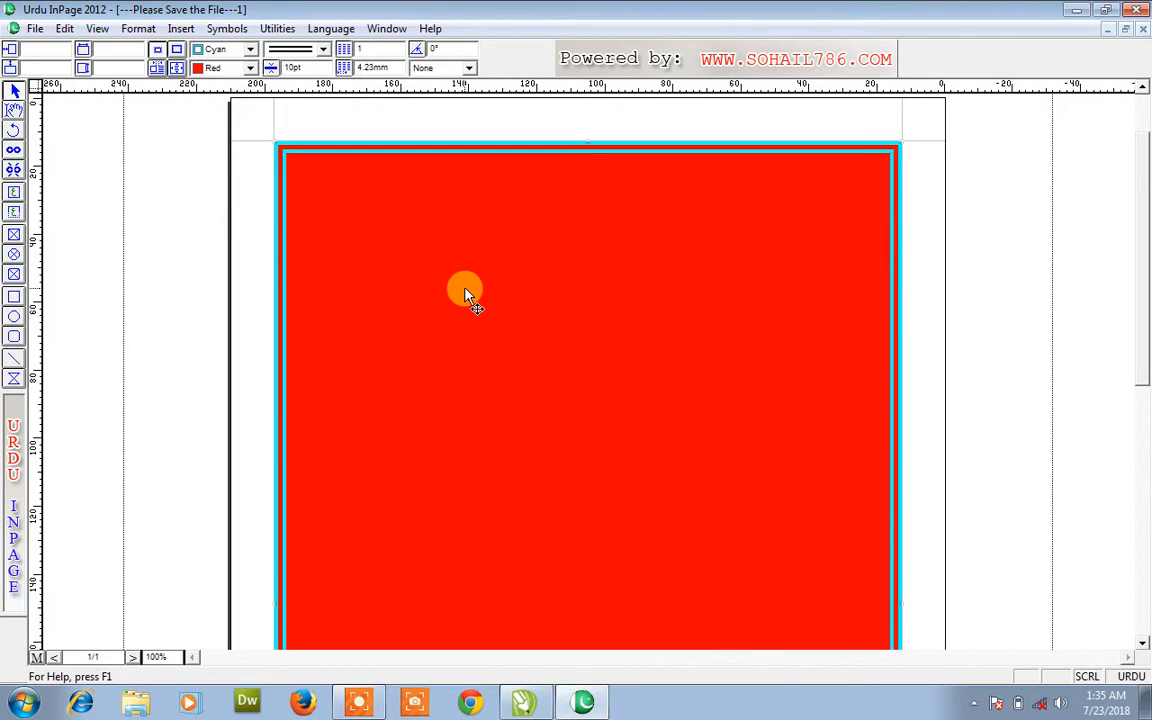
left_click(16, 112)
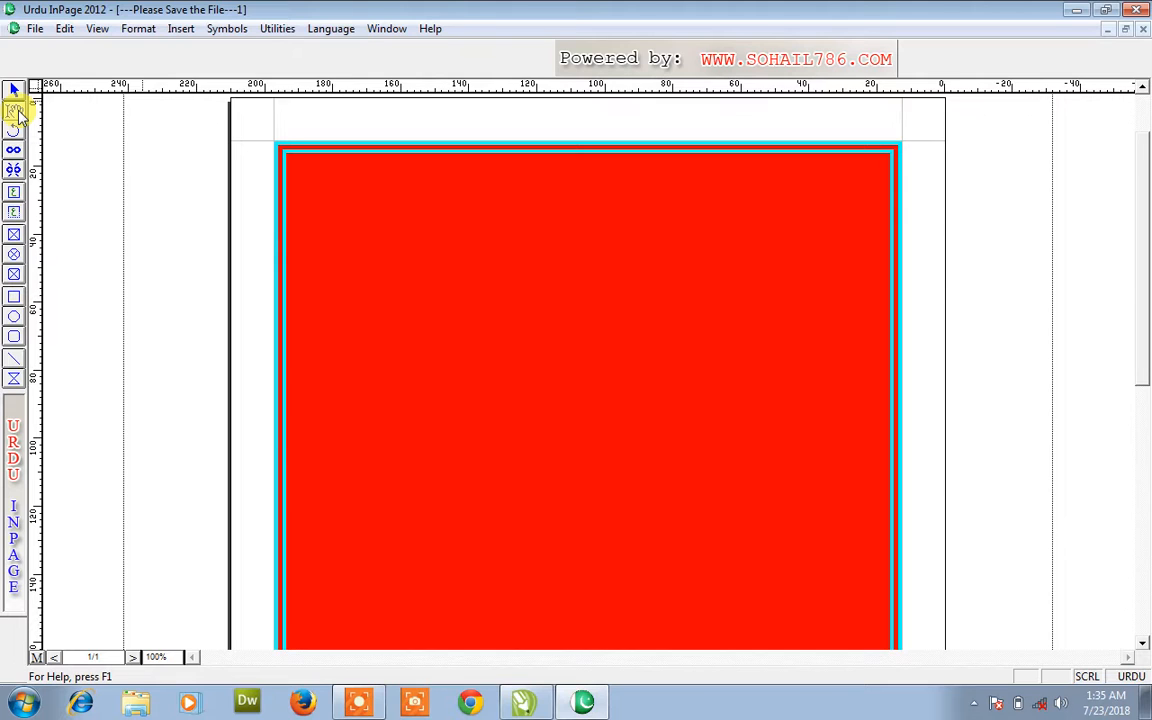
- Type the person's name as a 60pt Urdu heading in the red frame, fixing typos
left_click(484, 199)
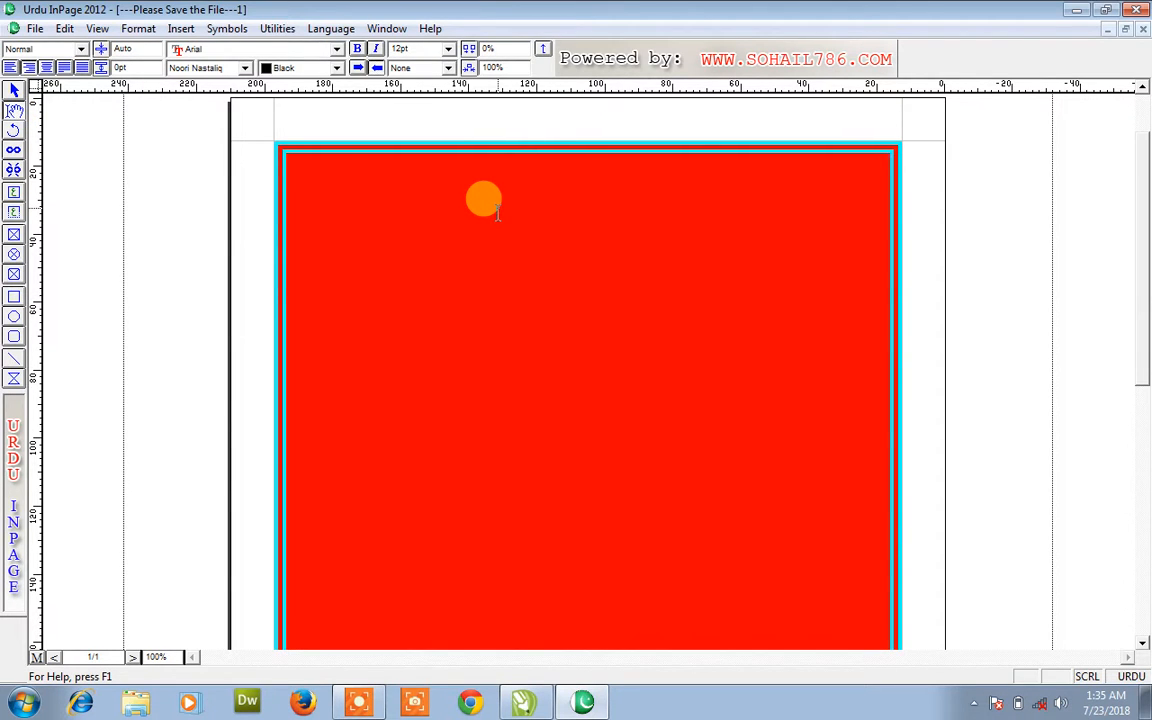
left_click(448, 48)
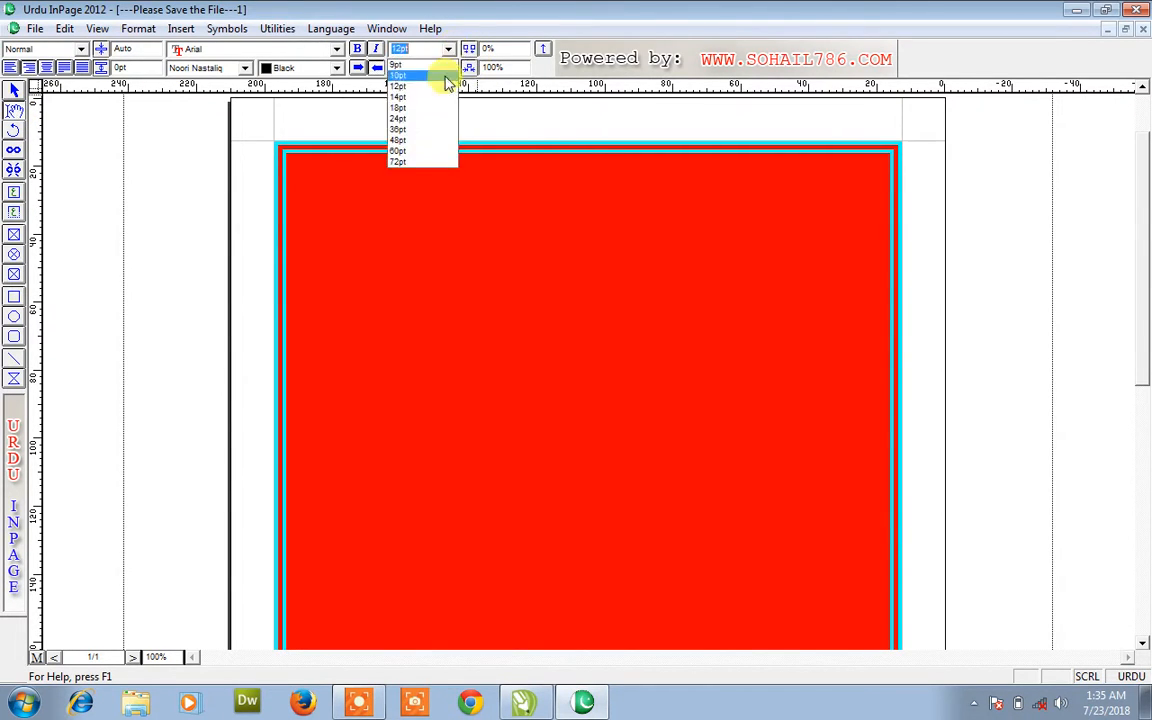
left_click(425, 151)
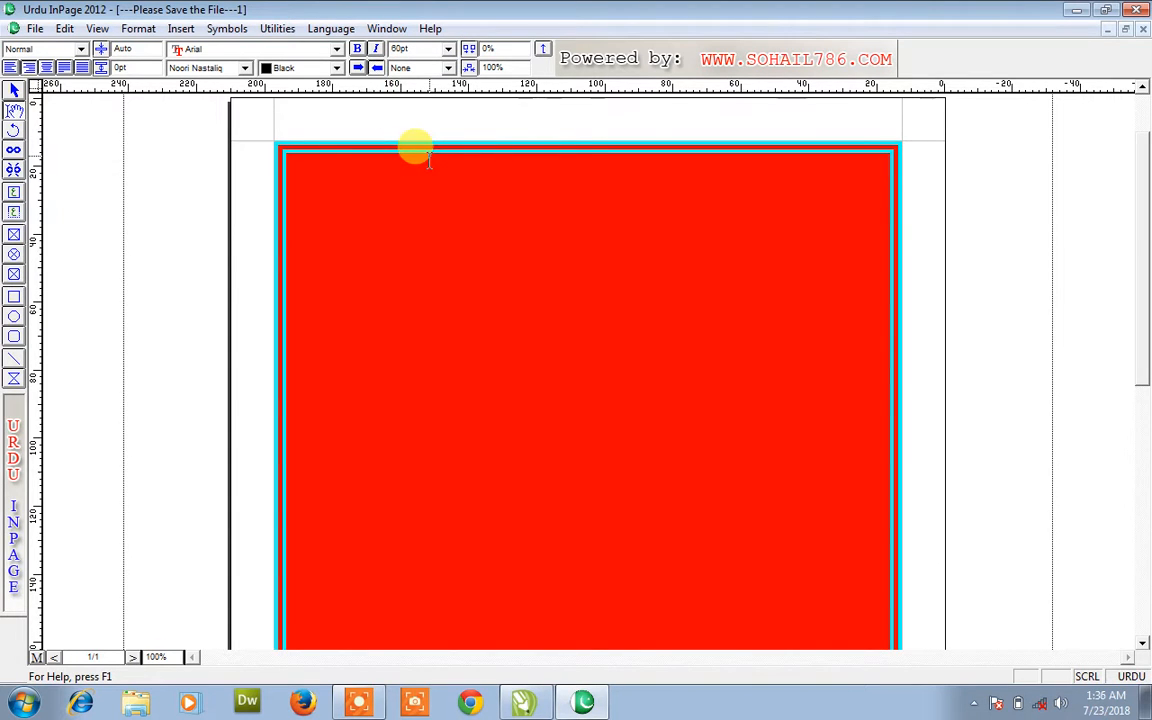
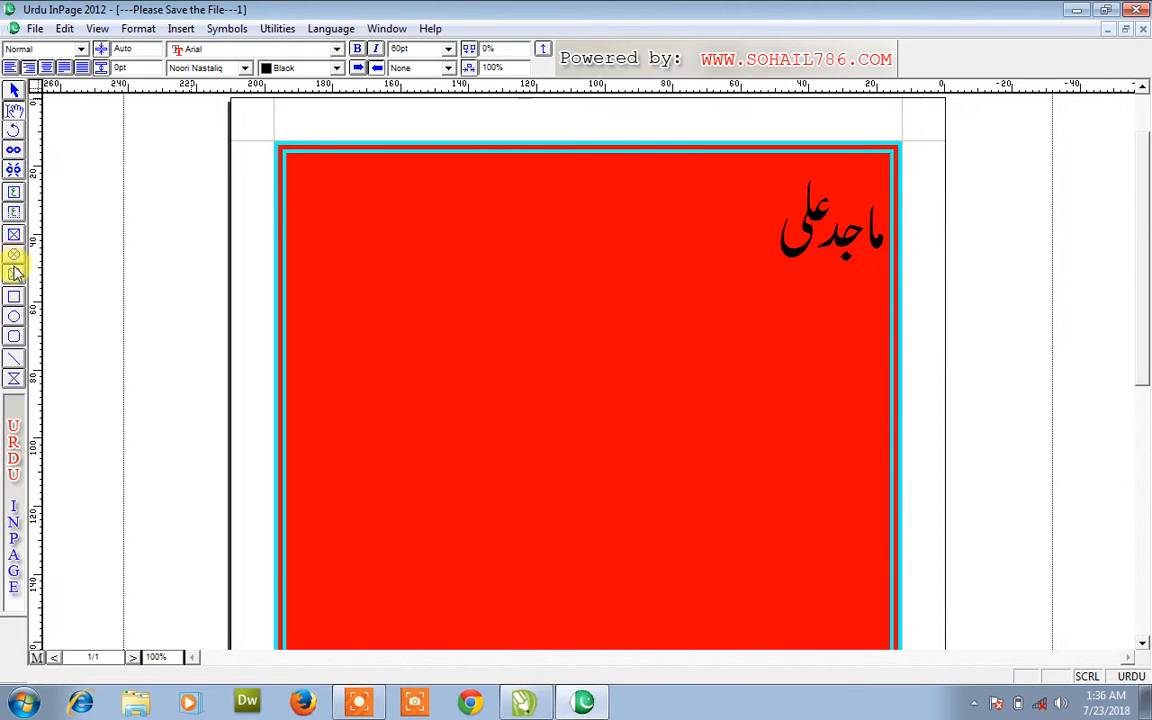
left_click(14, 237)
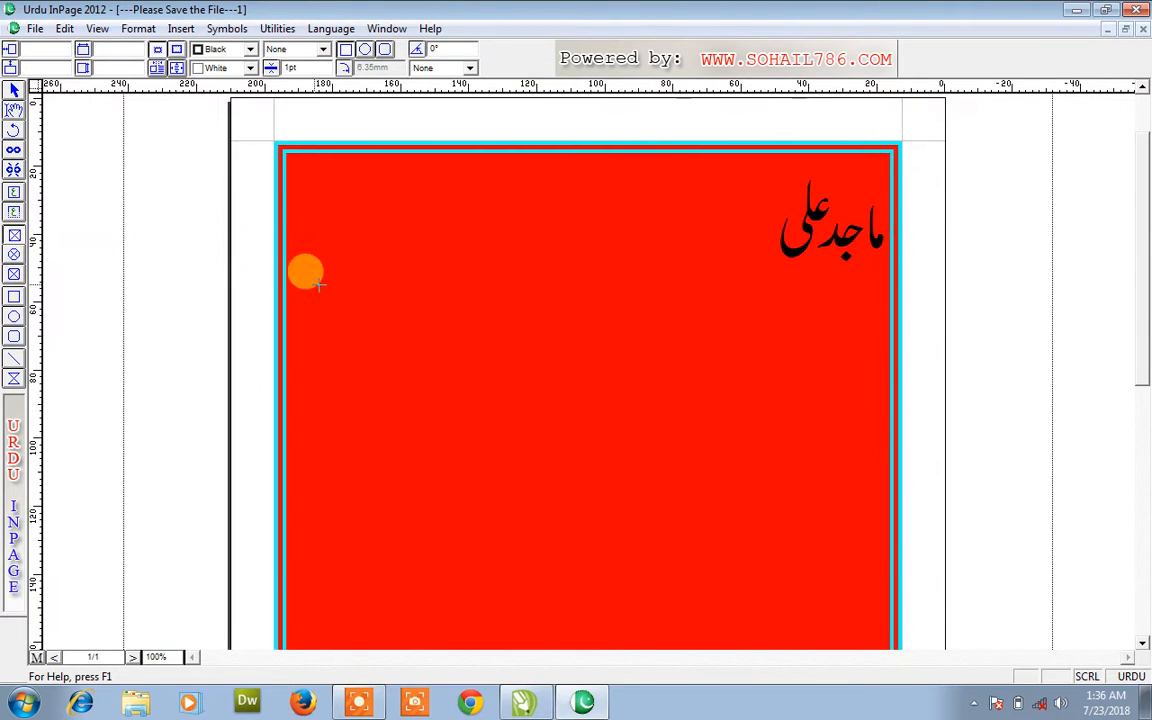
- Draw a rectangle picture frame, an oval frame below it and a rounded frame to its right
left_click_drag(324, 285, 500, 437)
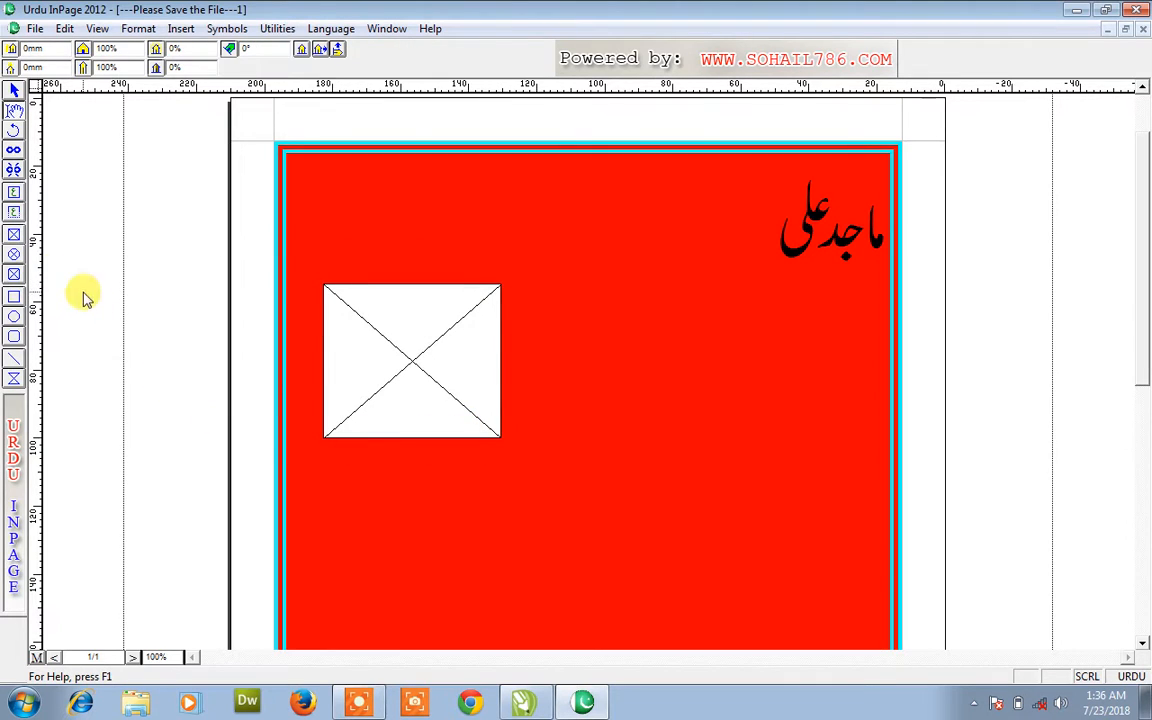
left_click(14, 233)
mouse_move(388, 465)
left_mouse_down()
mouse_move(588, 581)
mouse_move(595, 617)
left_mouse_up()
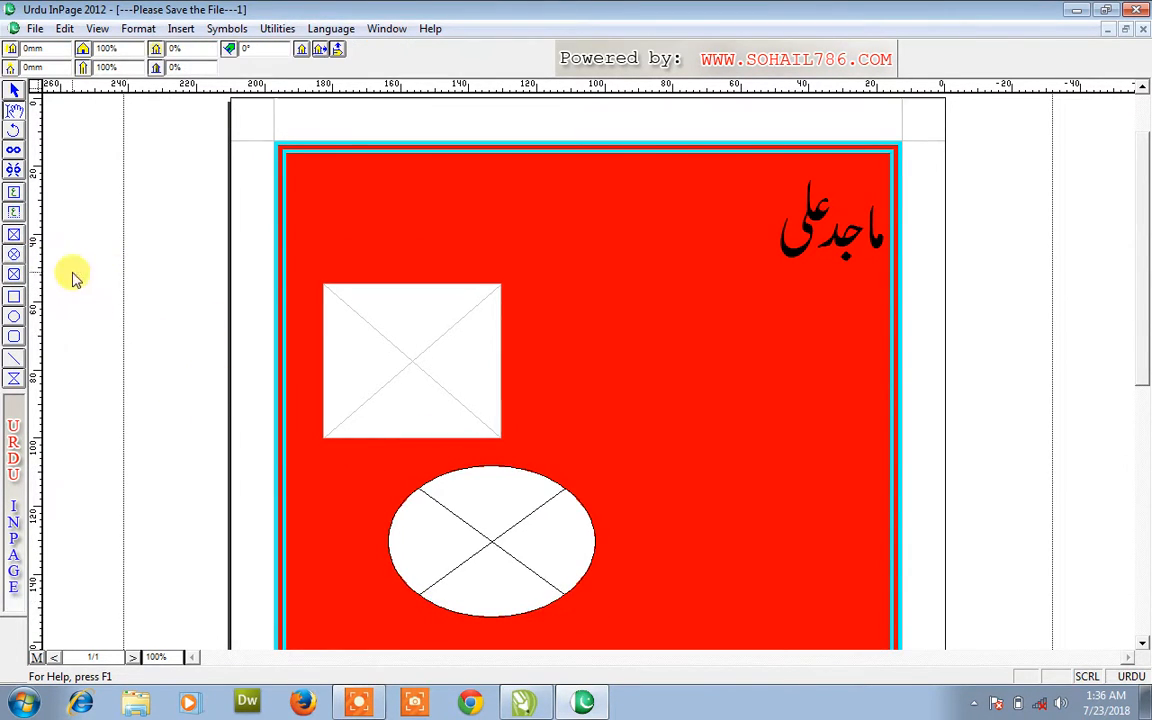
left_click(14, 274)
mouse_move(576, 287)
left_mouse_down()
mouse_move(730, 392)
mouse_move(750, 422)
left_mouse_up()
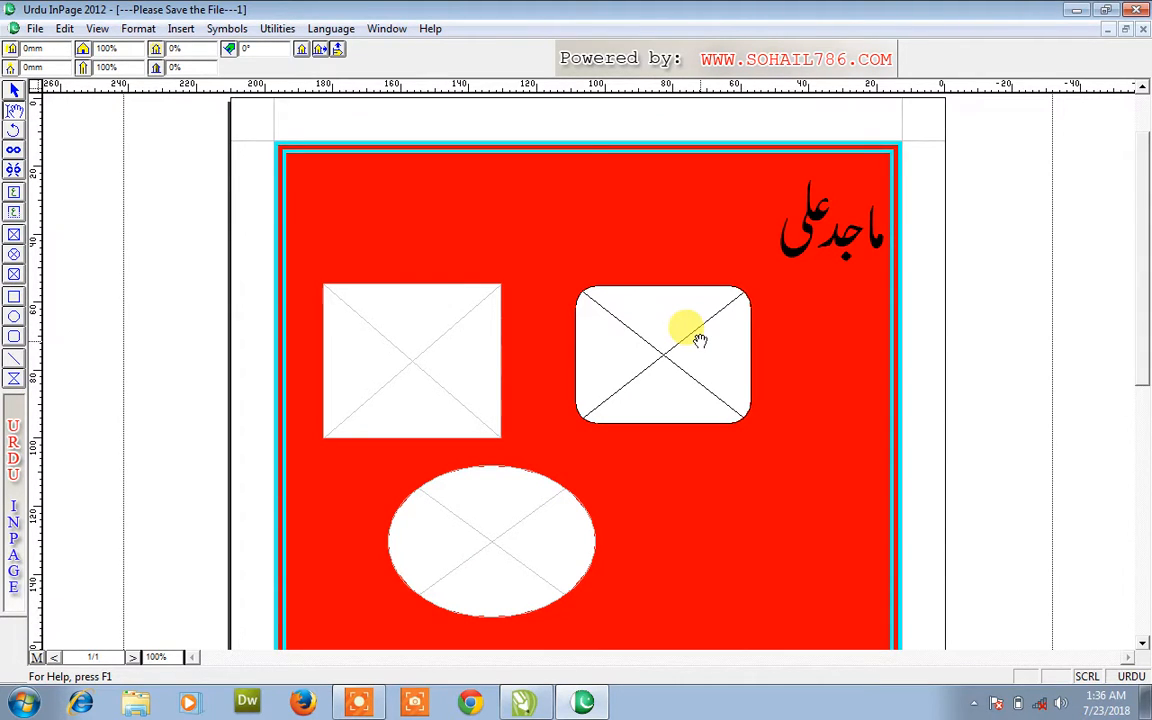
left_click(456, 344)
- Start importing into the rectangle frame and browse via My Pictures and drive G: to Libraries
double_click(456, 344)
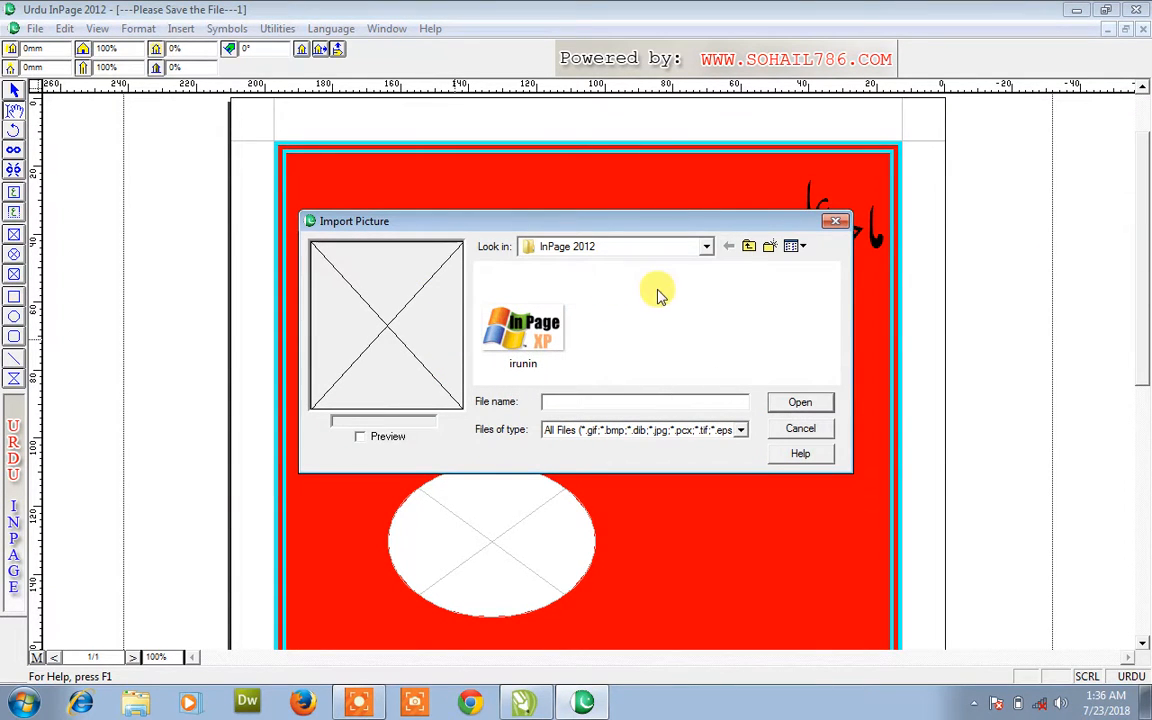
left_click(668, 248)
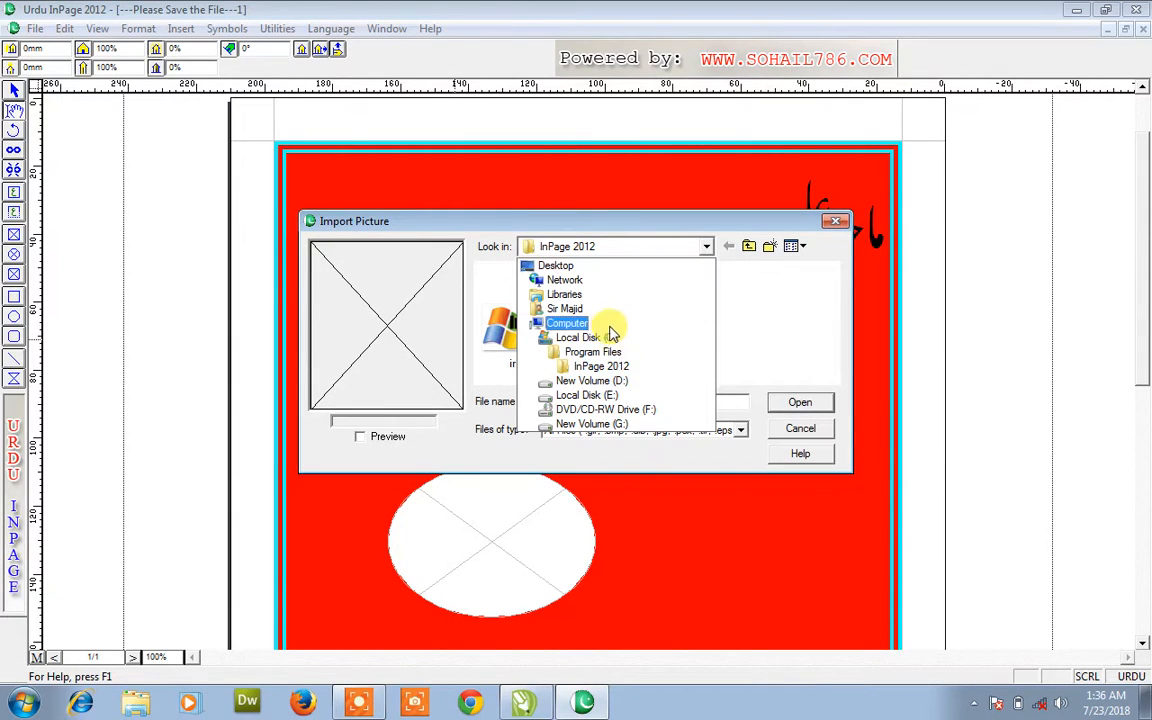
left_click(564, 308)
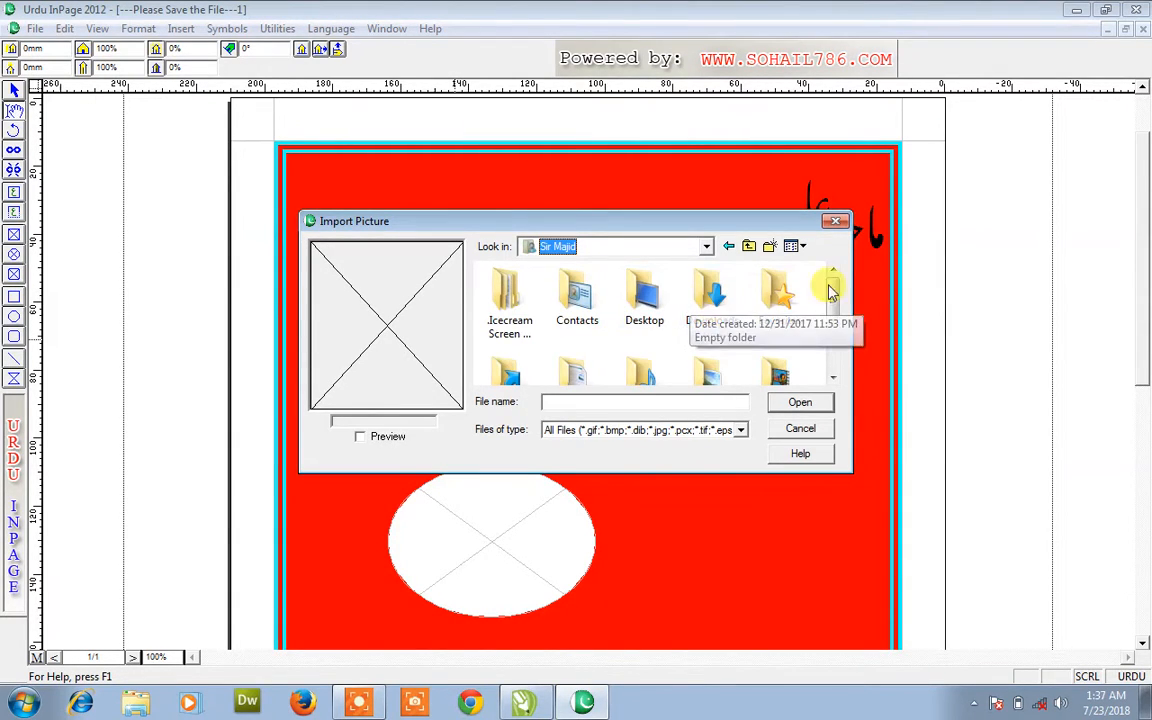
left_click_drag(836, 303, 838, 335)
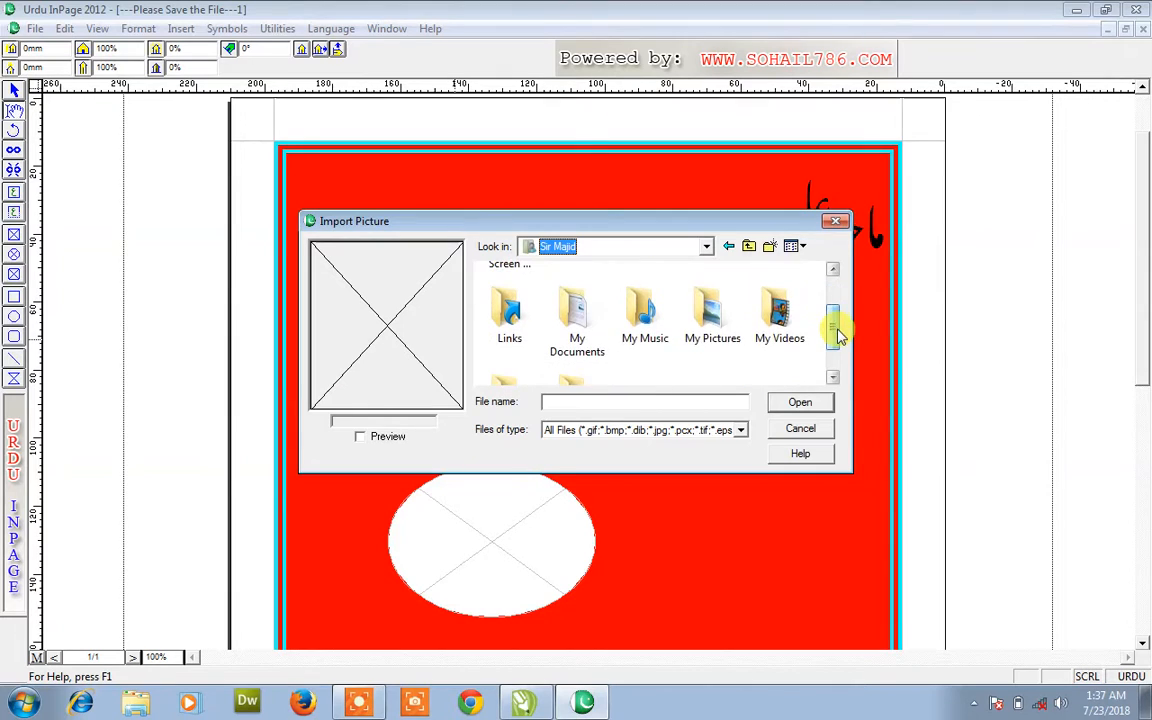
double_click(733, 329)
left_click(596, 244)
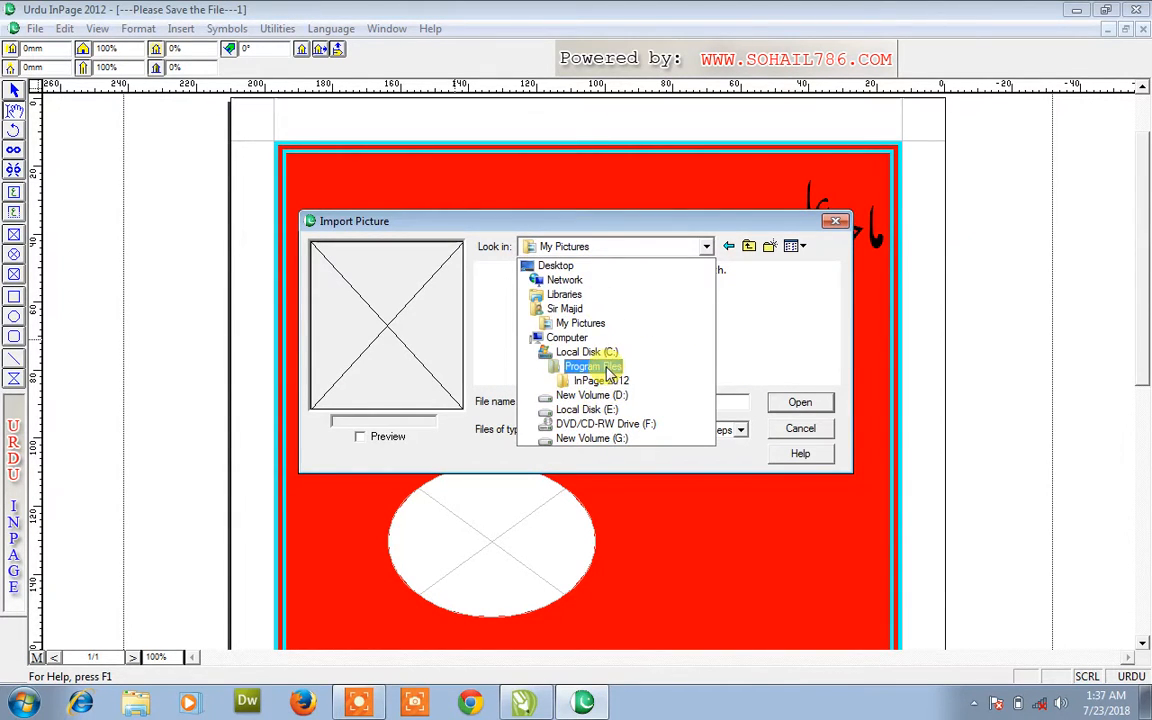
left_click(600, 438)
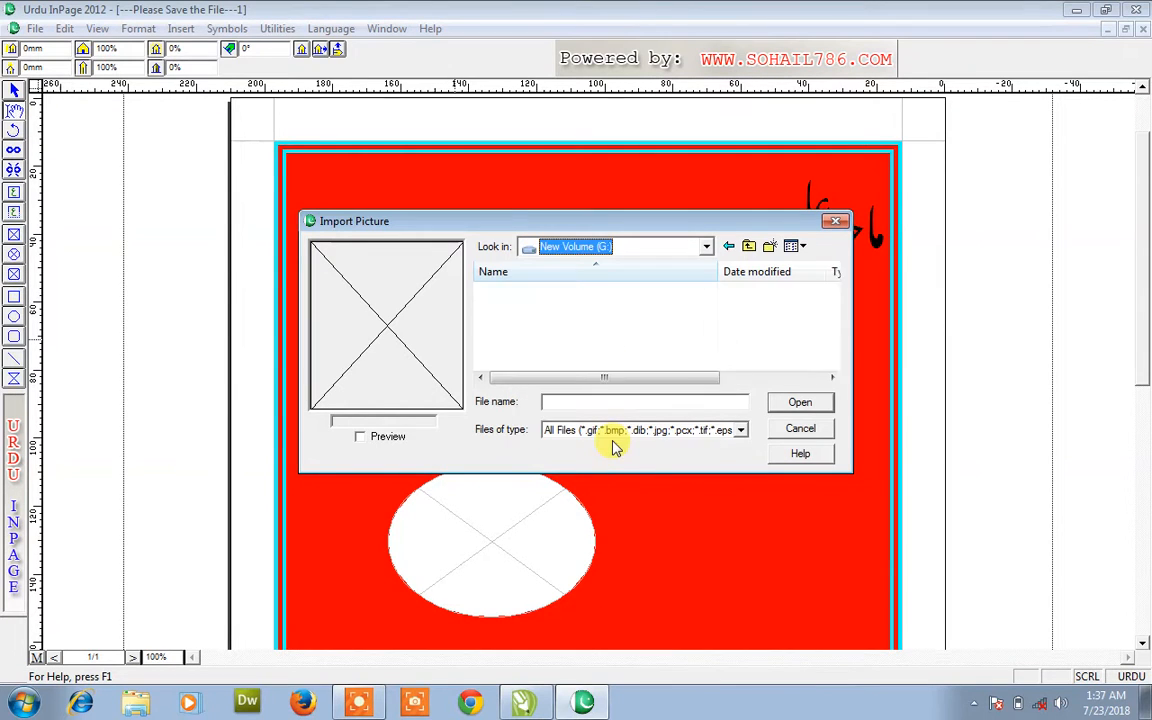
left_click(641, 246)
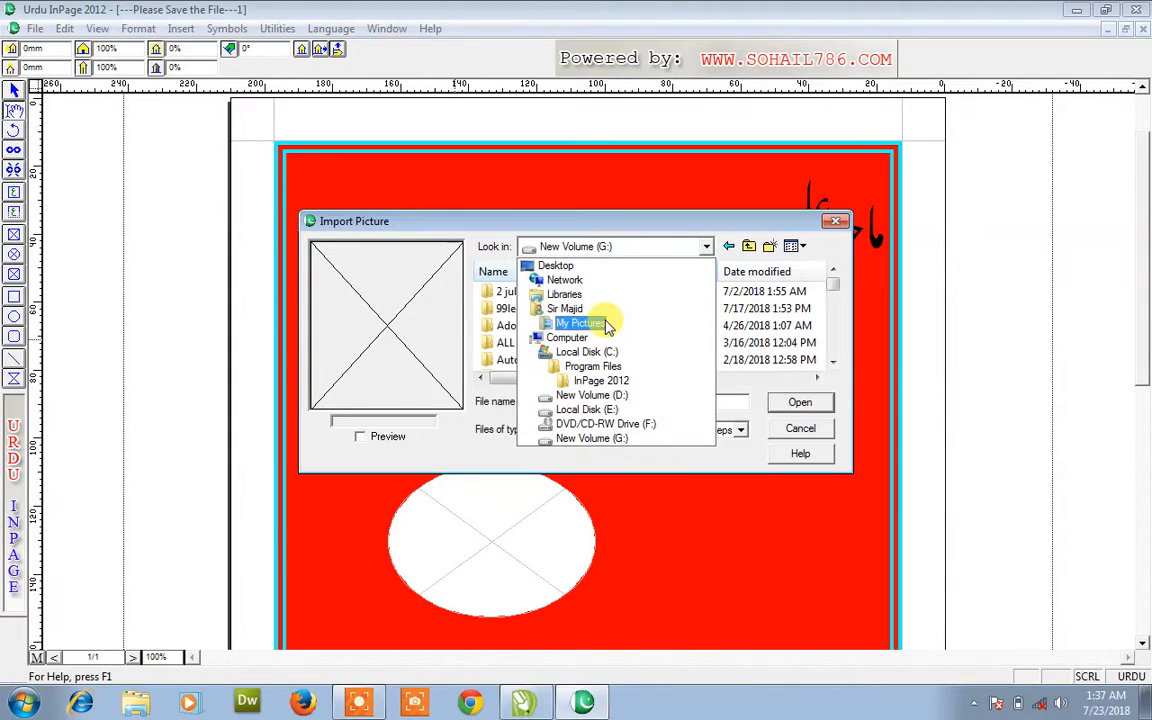
left_click(600, 323)
left_click(632, 248)
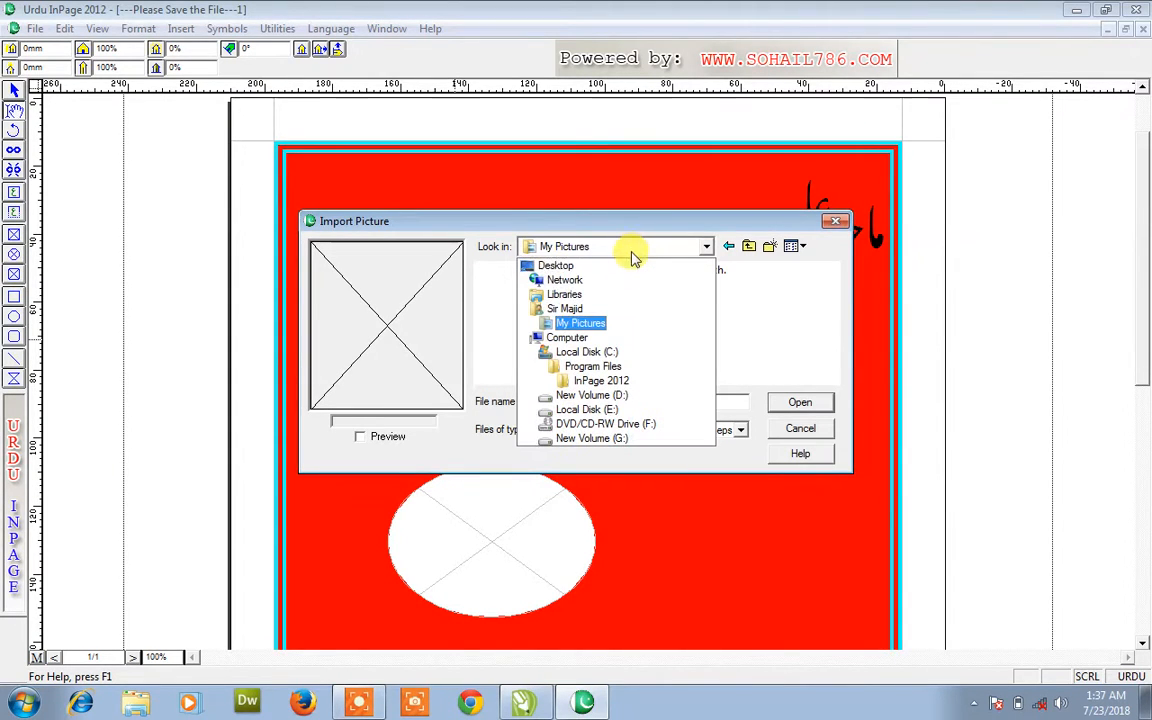
left_click(615, 303)
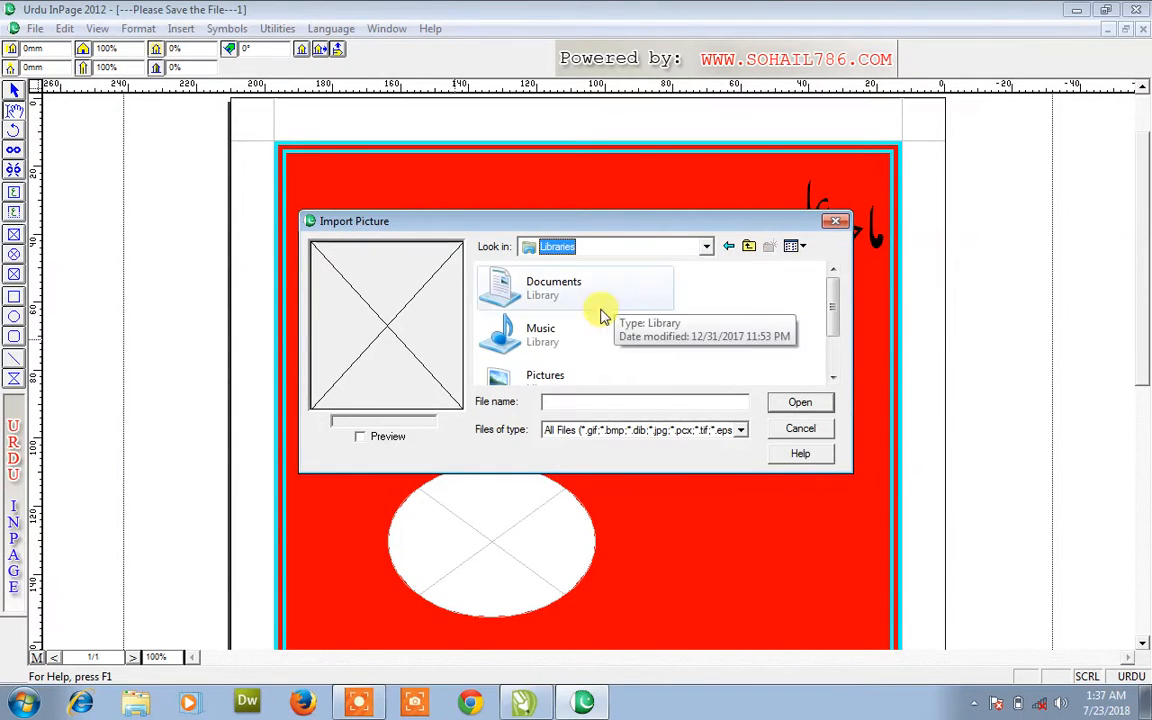
- From Sample Pictures, place Chrysanthemum in the rectangle, Desert in the rounded frame, Hydrangeas in the oval
double_click(525, 325)
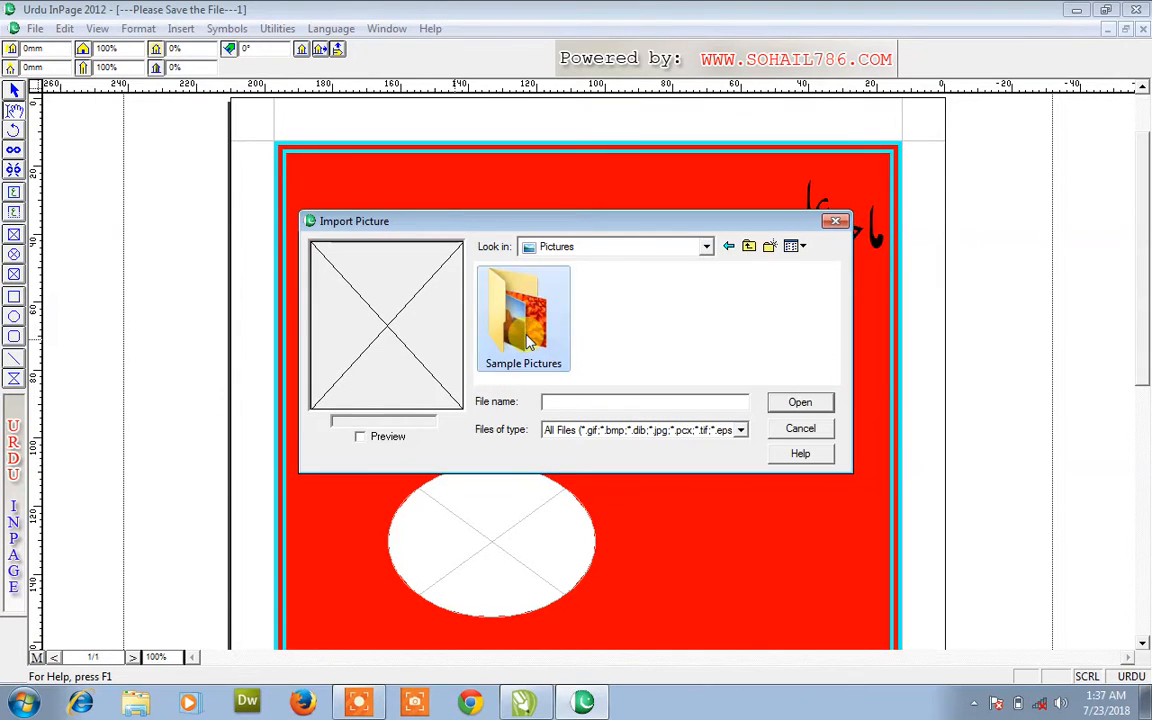
double_click(527, 330)
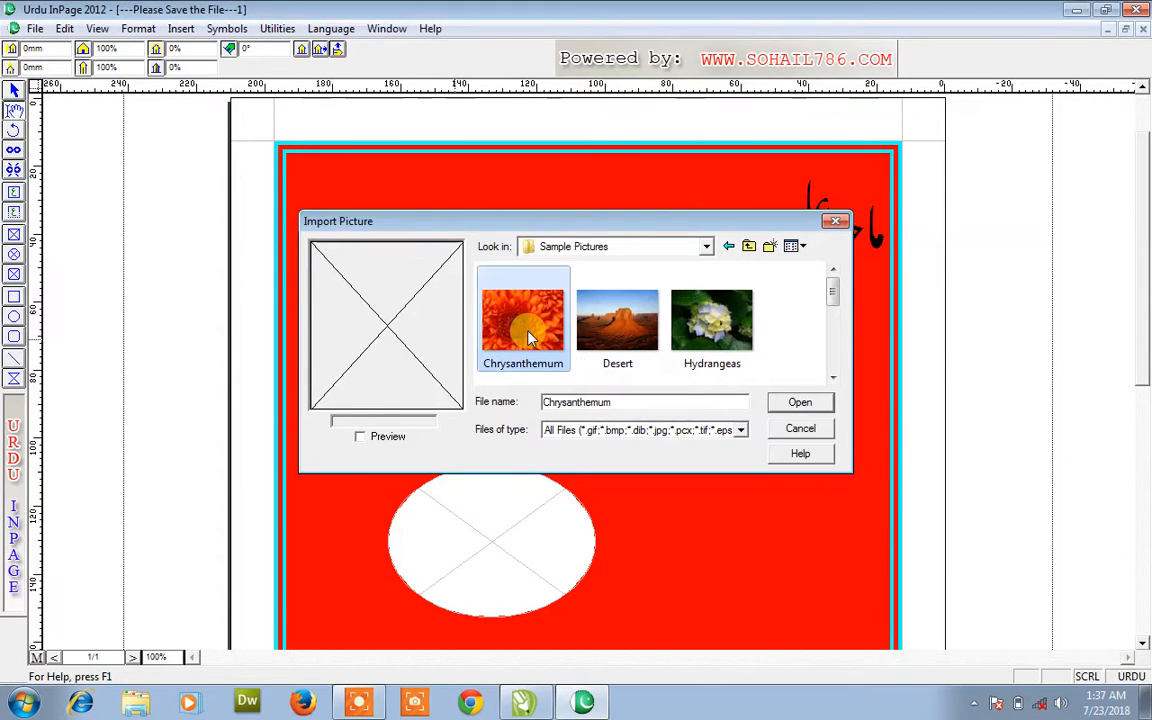
double_click(593, 343)
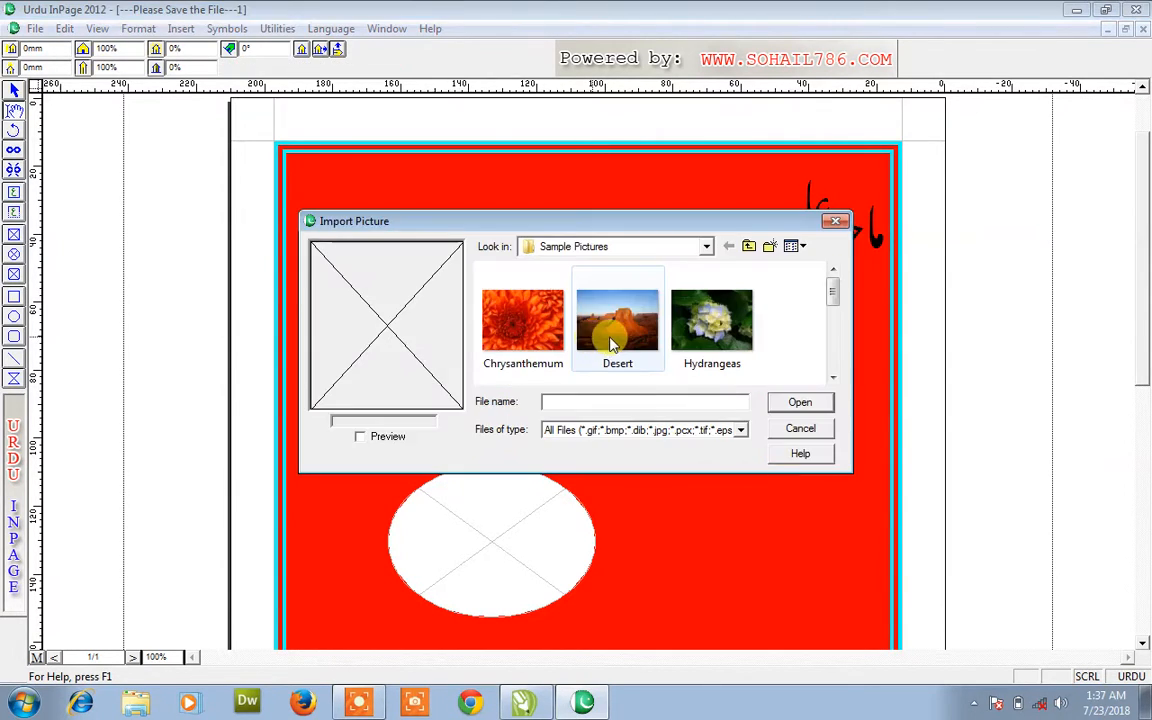
double_click(612, 335)
double_click(529, 487)
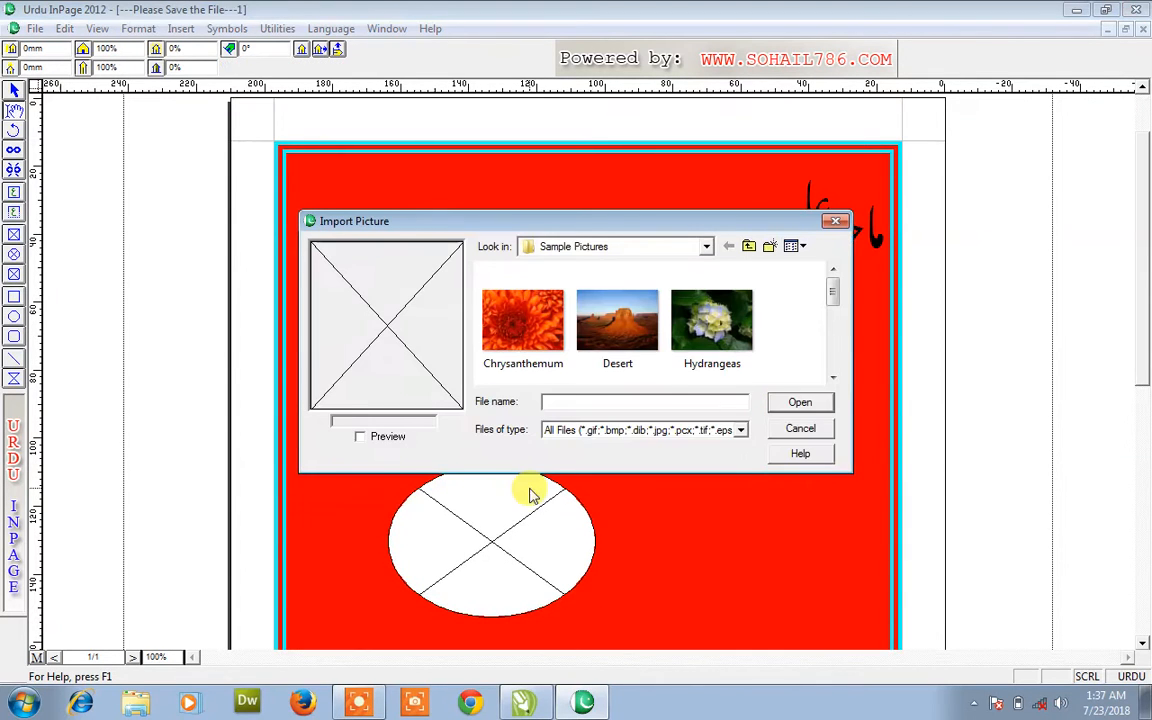
double_click(699, 330)
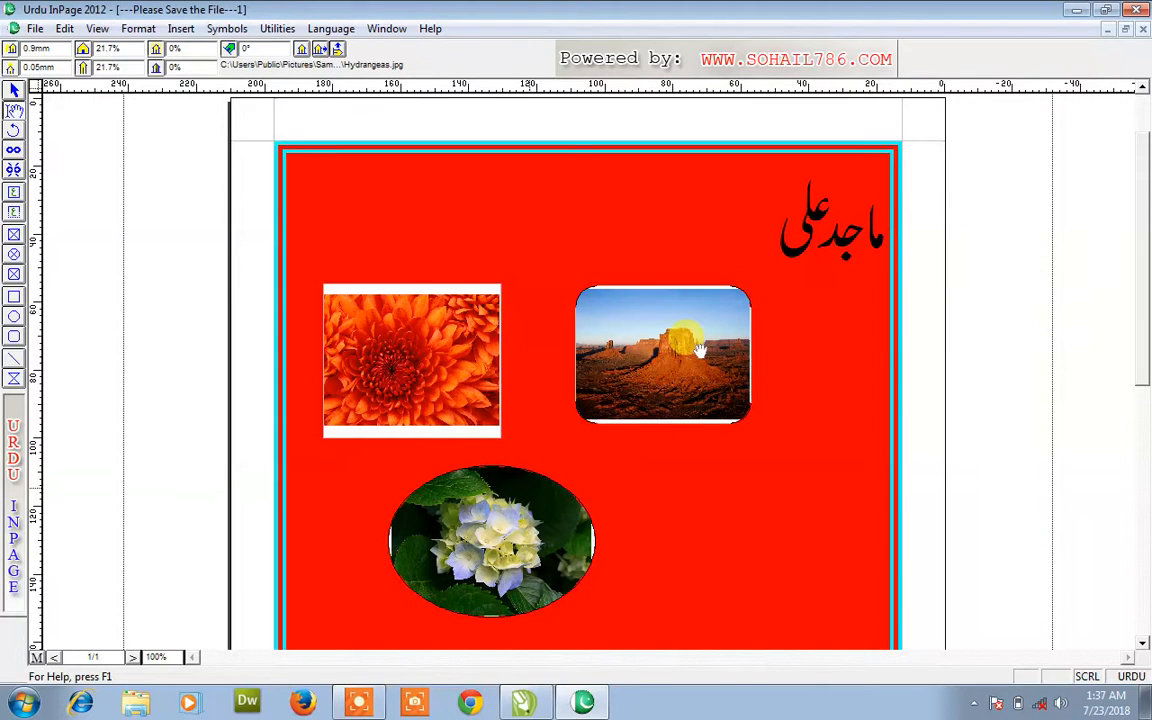
- Move the Desert frame to the lower right and trim the Chrysanthemum frame's top edge
left_click(17, 94)
left_click(375, 320)
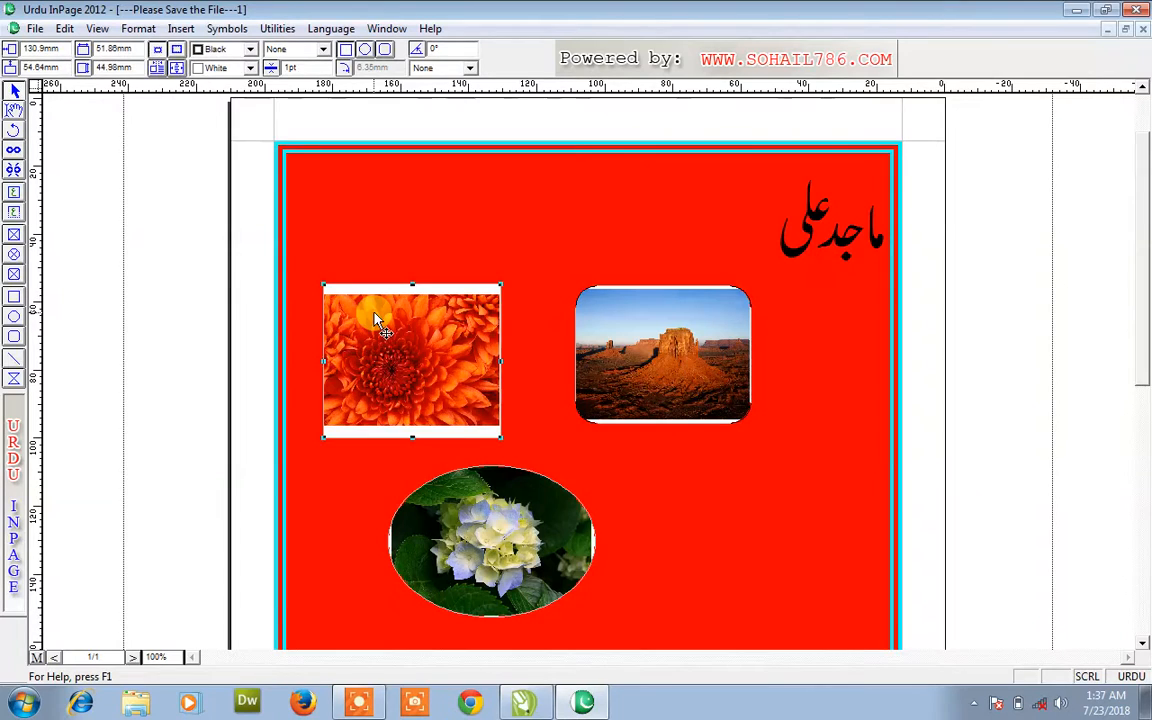
left_click_drag(386, 360, 384, 290)
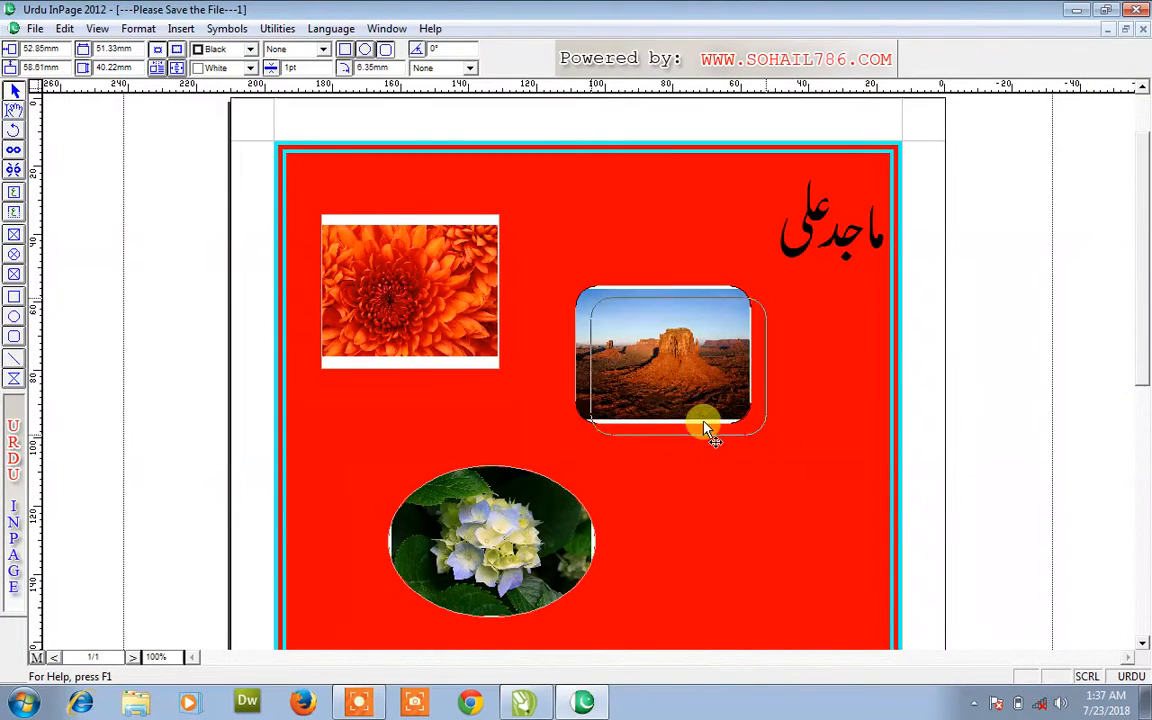
left_click_drag(688, 415, 771, 496)
left_click(482, 540)
left_click(420, 322)
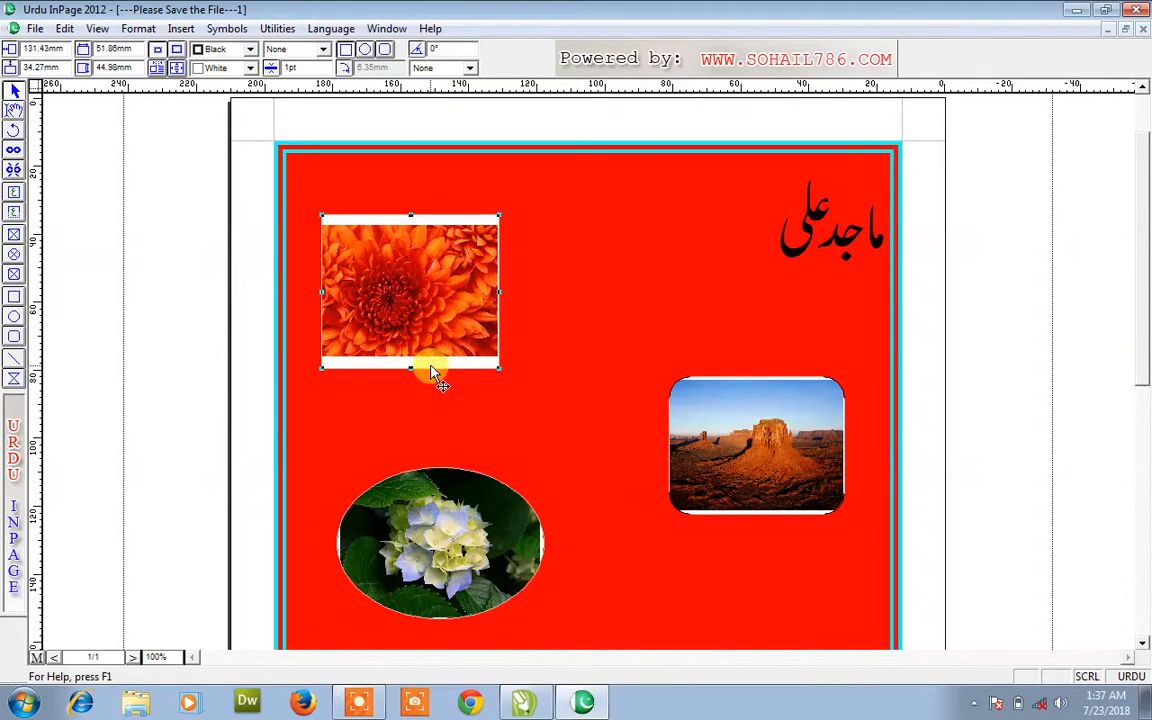
left_click_drag(409, 215, 409, 237)
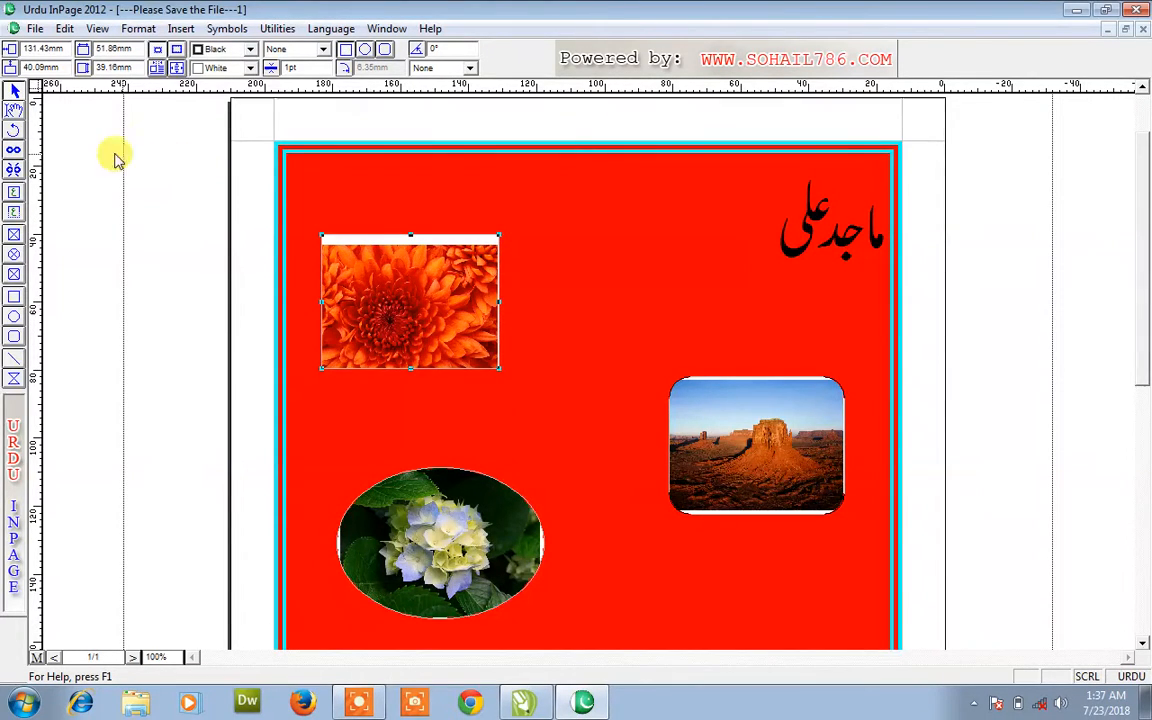
- Shift the Chrysanthemum and Desert photos inside their frames so each fills its frame
left_click(15, 111)
left_click_drag(415, 318, 437, 326)
left_click(756, 490)
mouse_move(756, 490)
left_mouse_down()
mouse_move(745, 447)
mouse_move(786, 506)
mouse_move(746, 478)
mouse_move(756, 495)
left_mouse_up()
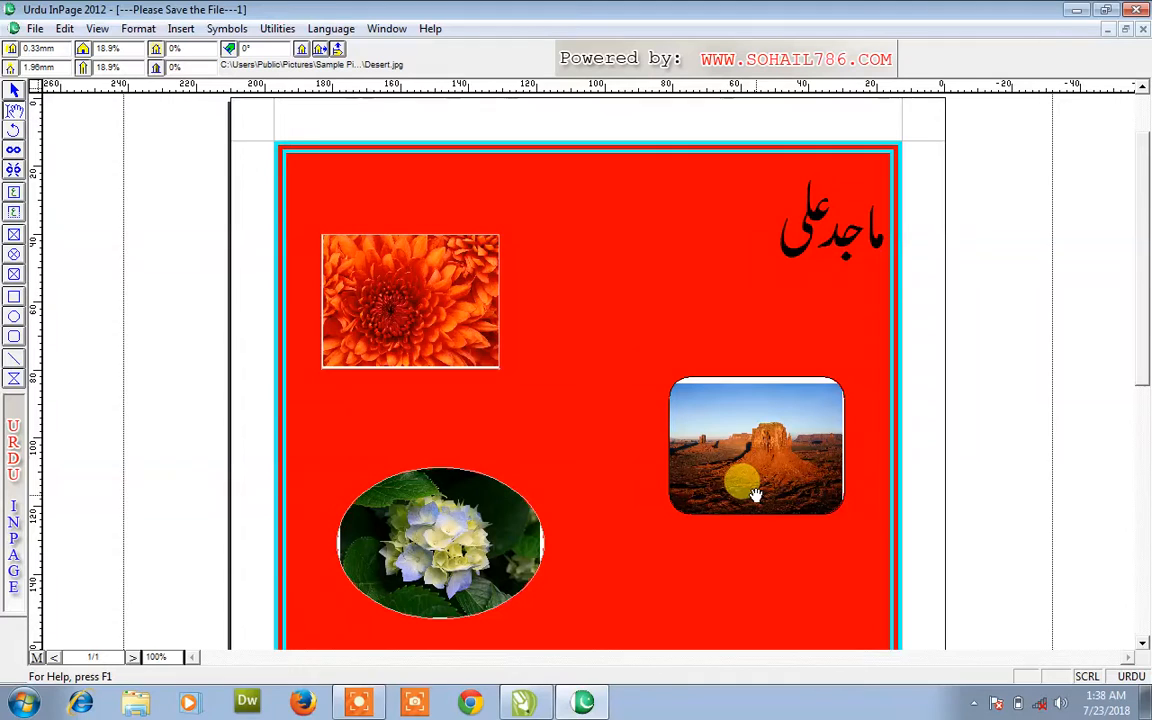
- Enlarge the rounded Desert frame up and left, then centre the photo inside it
left_click(14, 90)
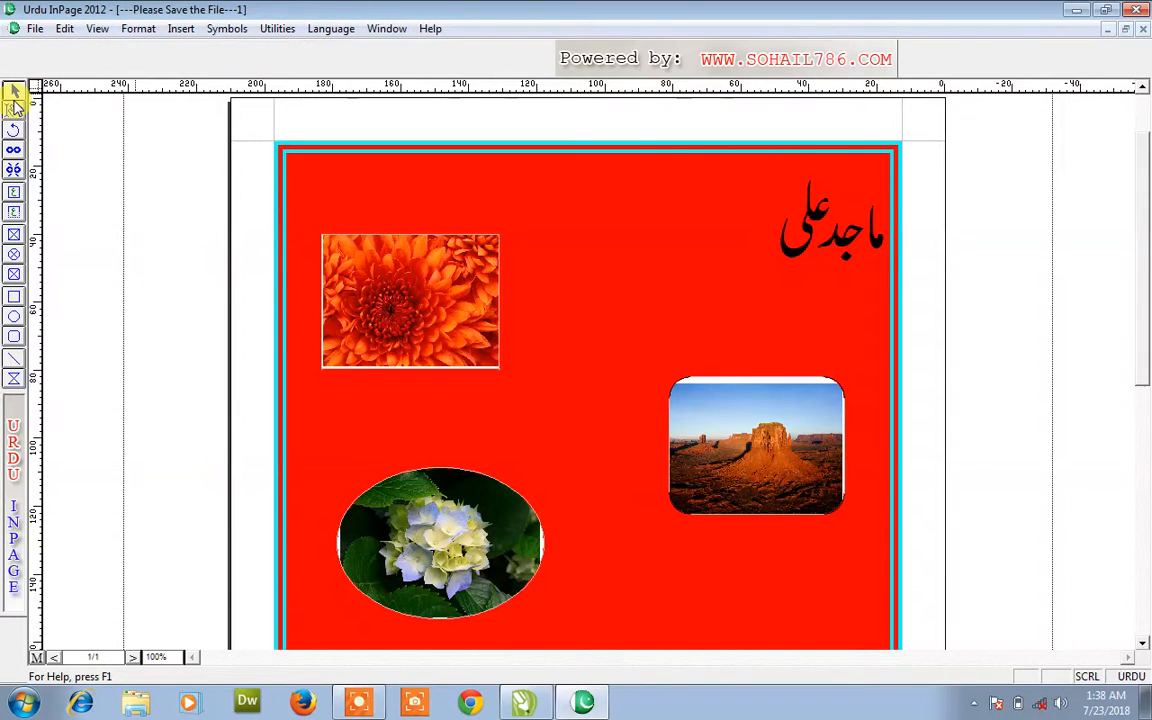
left_click(740, 404)
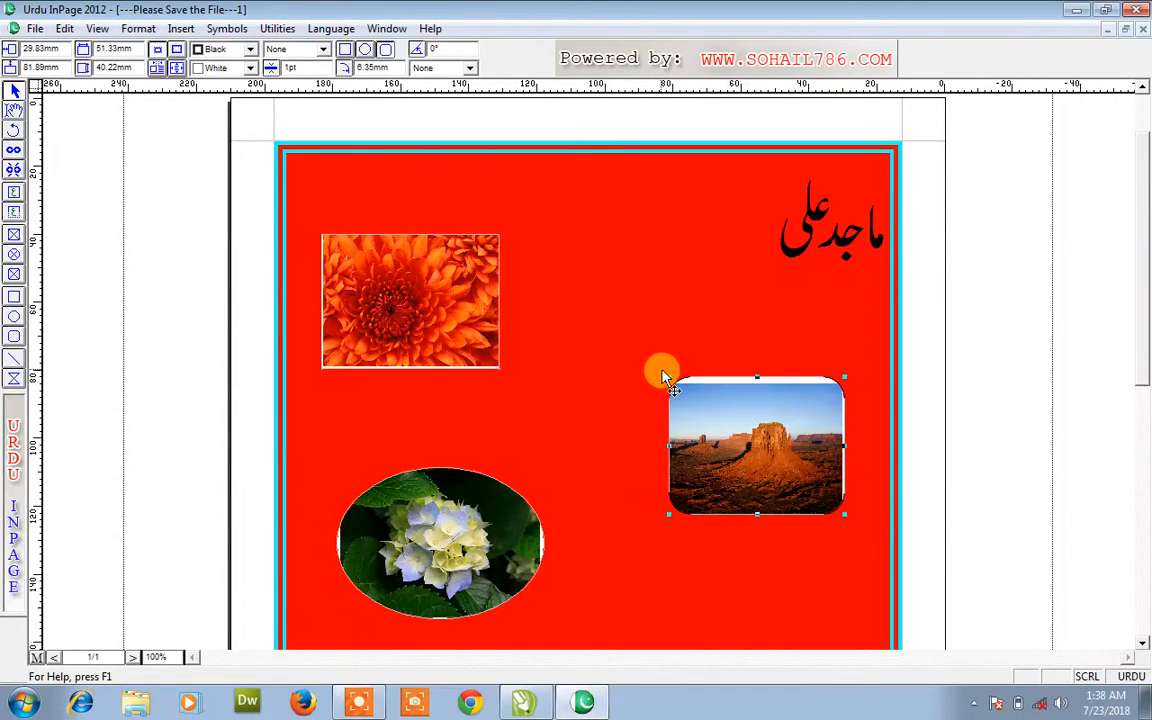
left_click_drag(676, 383, 592, 295)
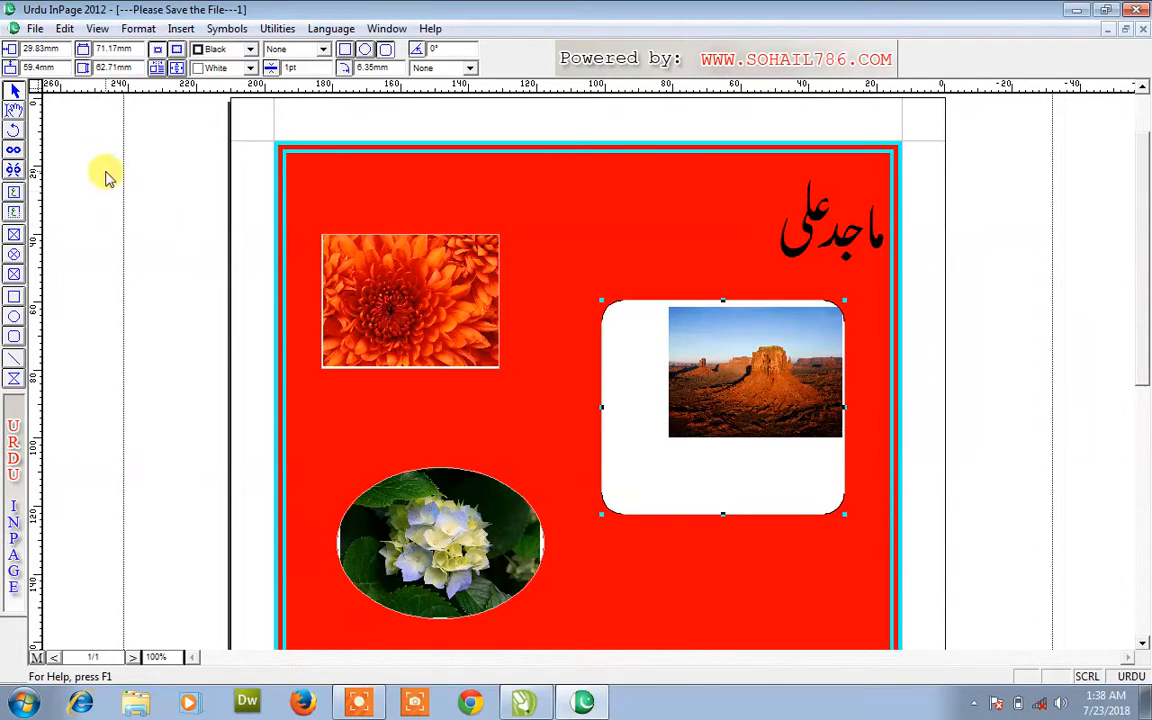
left_click(13, 110)
left_click(753, 403)
left_click_drag(753, 403, 722, 444)
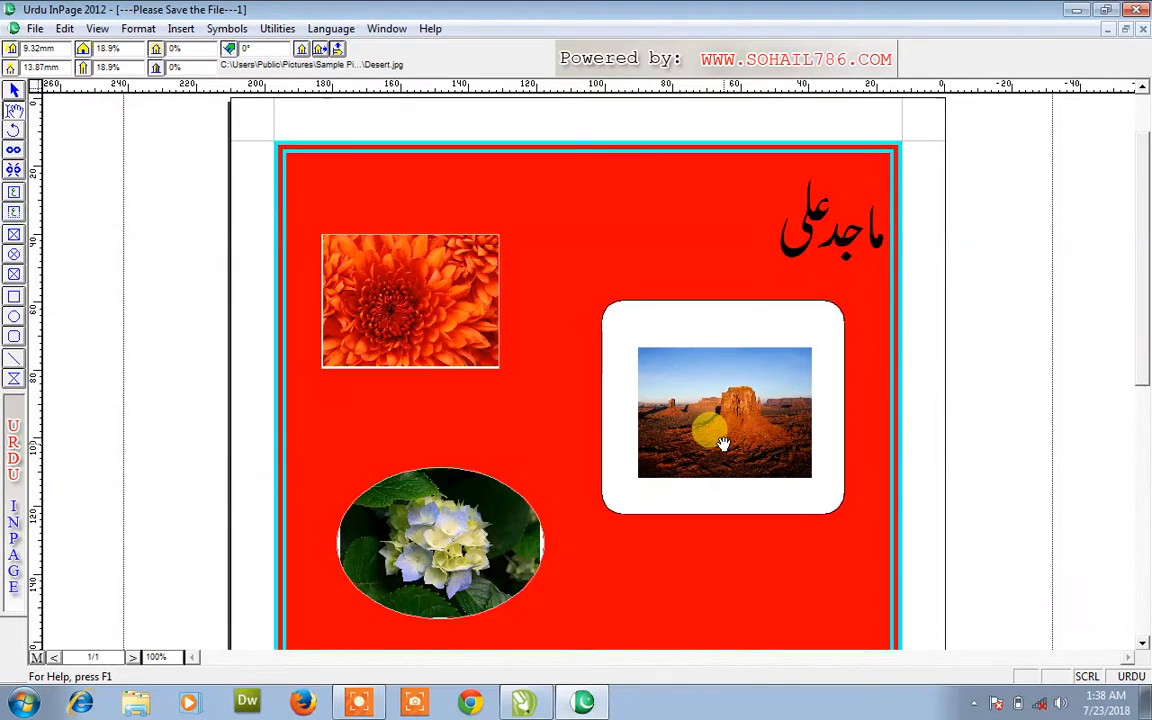
- Scale the Desert photo horizontally to 40% and shift it to fill the frame
double_click(104, 48)
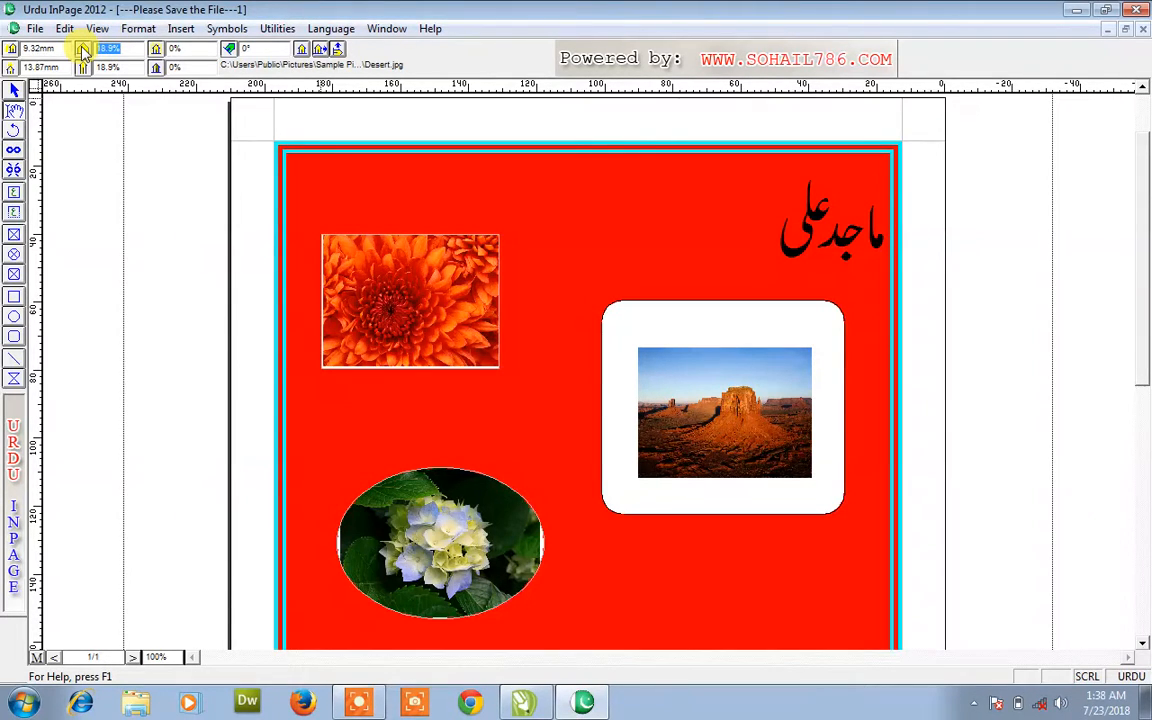
type("40")
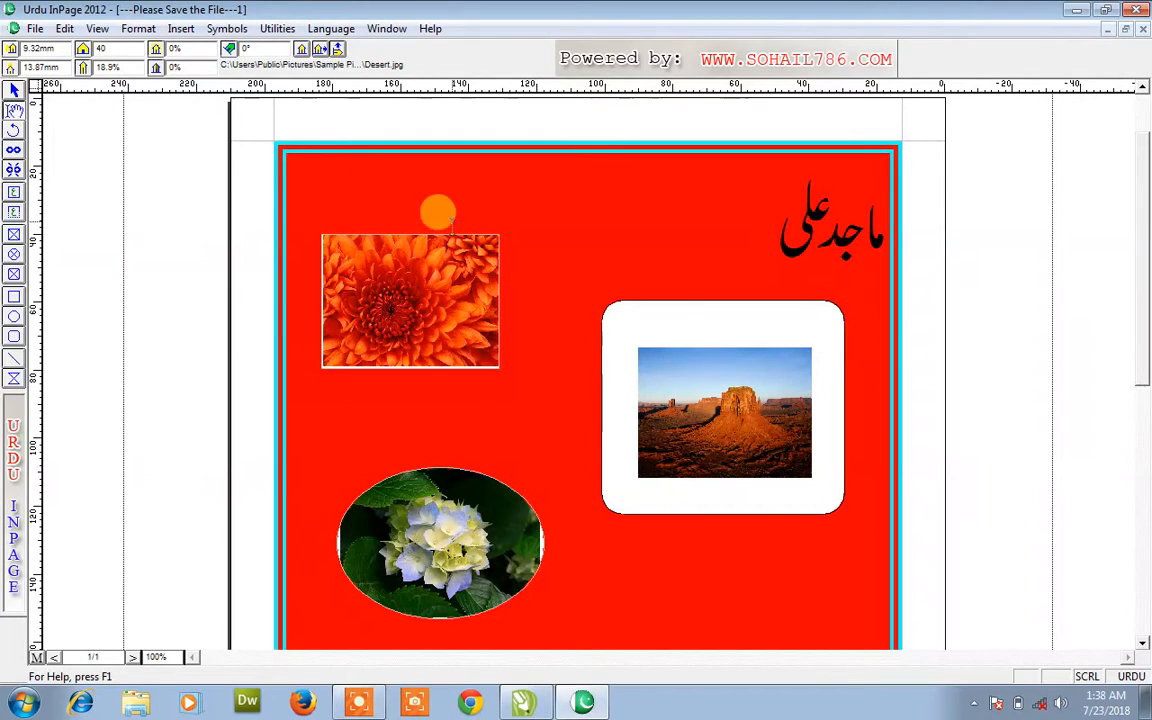
left_click(606, 233)
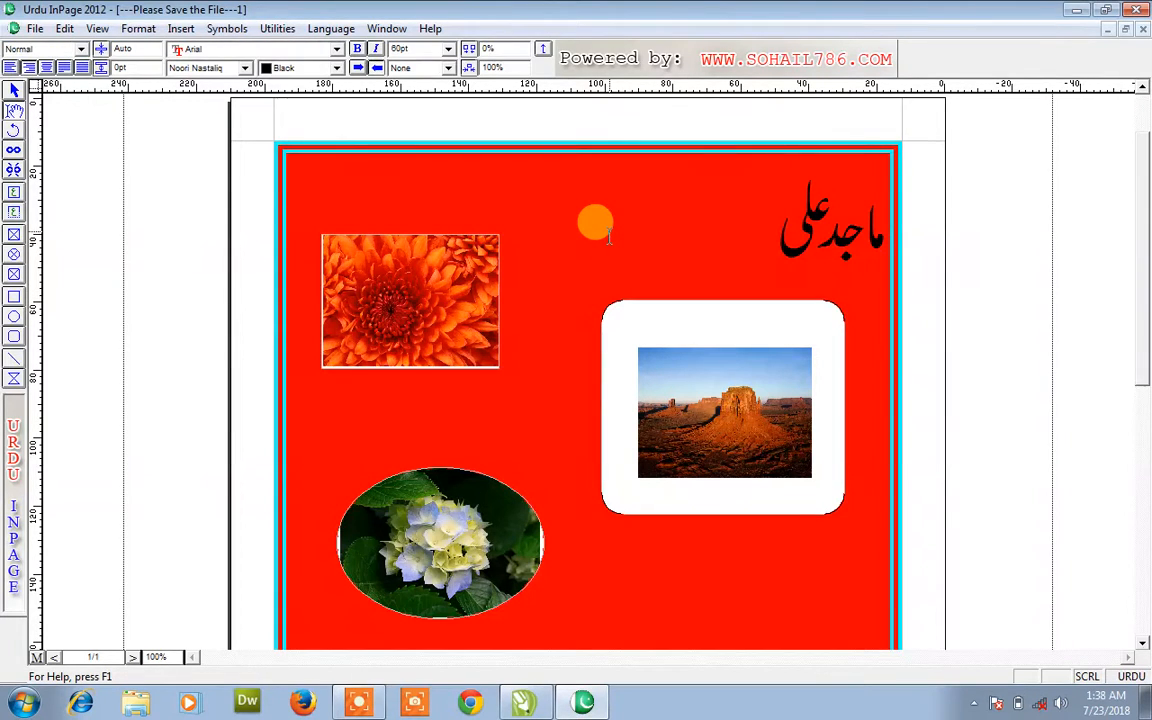
left_click(716, 405)
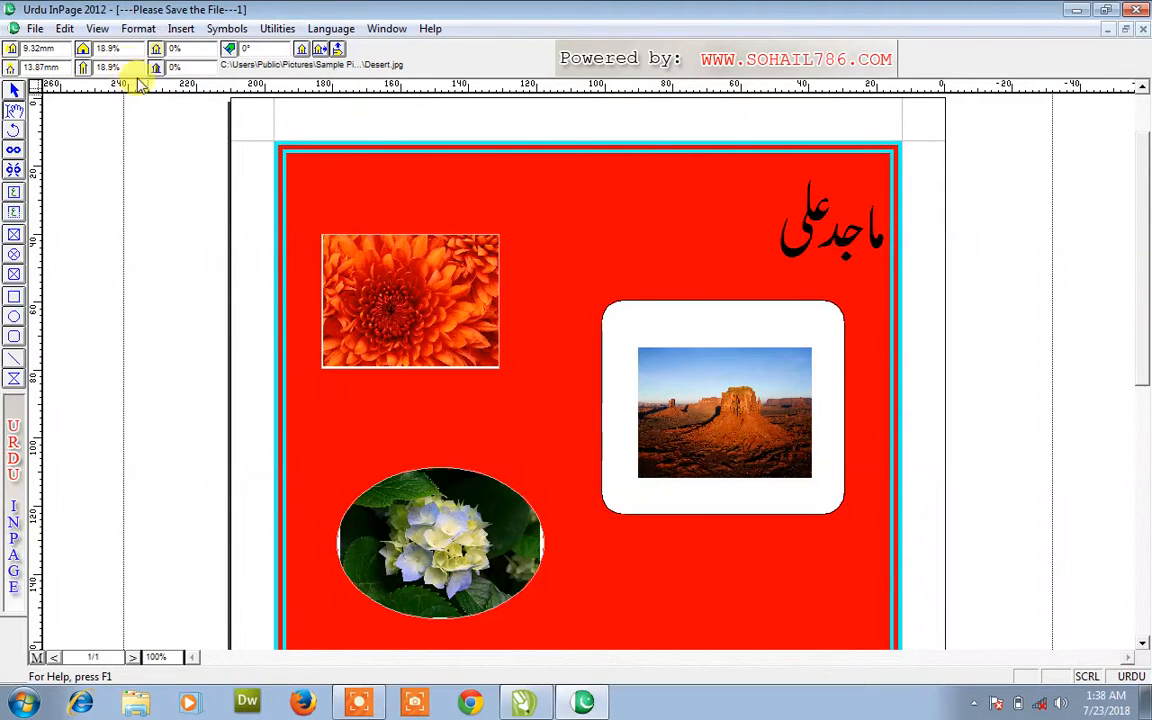
left_click_drag(131, 50, 99, 55)
type("40")
key("Return")
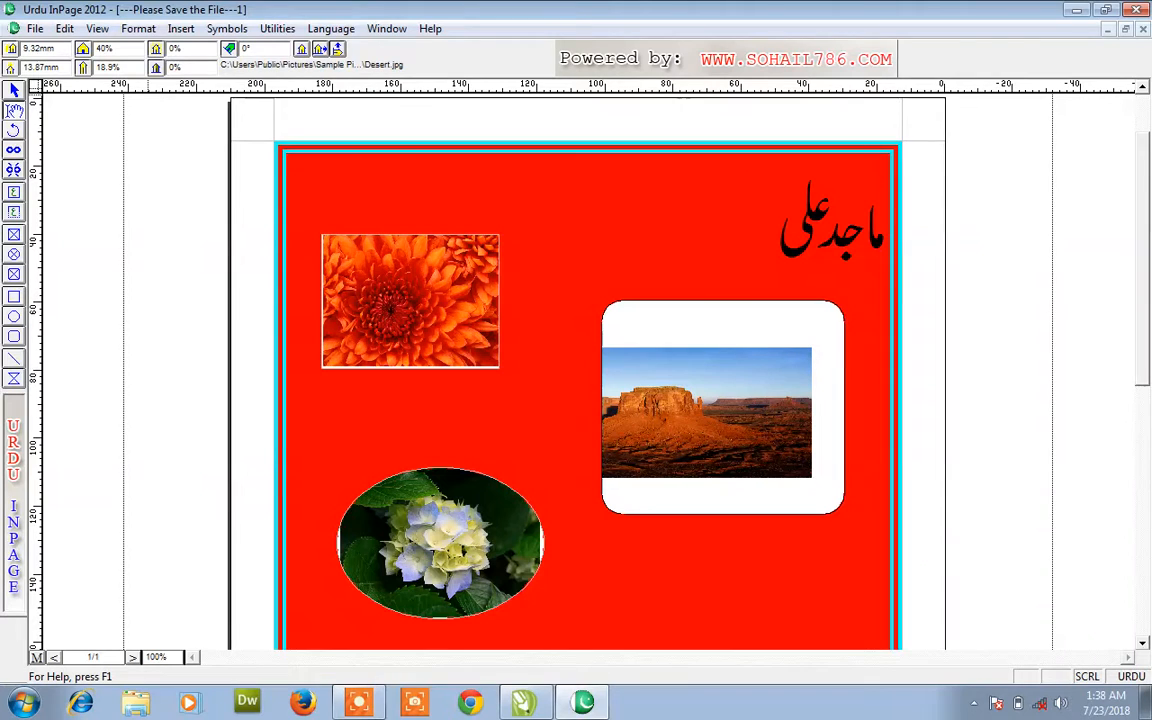
left_click_drag(677, 398, 733, 393)
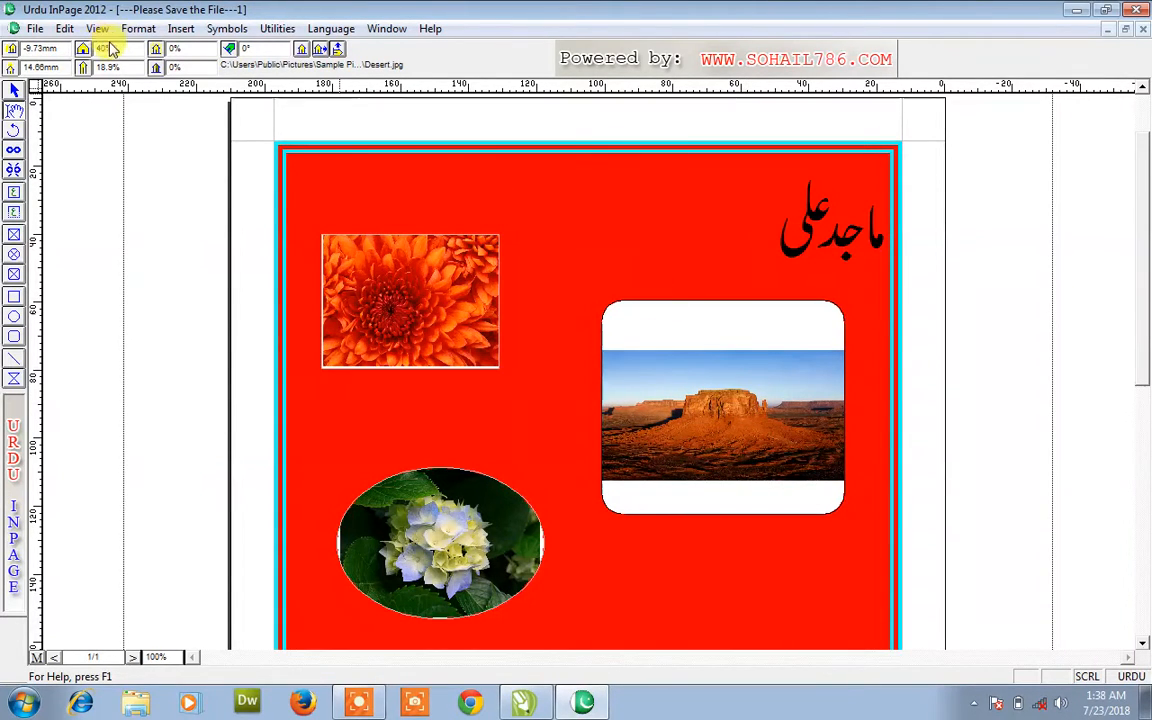
- Reduce the horizontal scale to 28%, realign the photo, and select the vertical scale for 45%
left_click(83, 49)
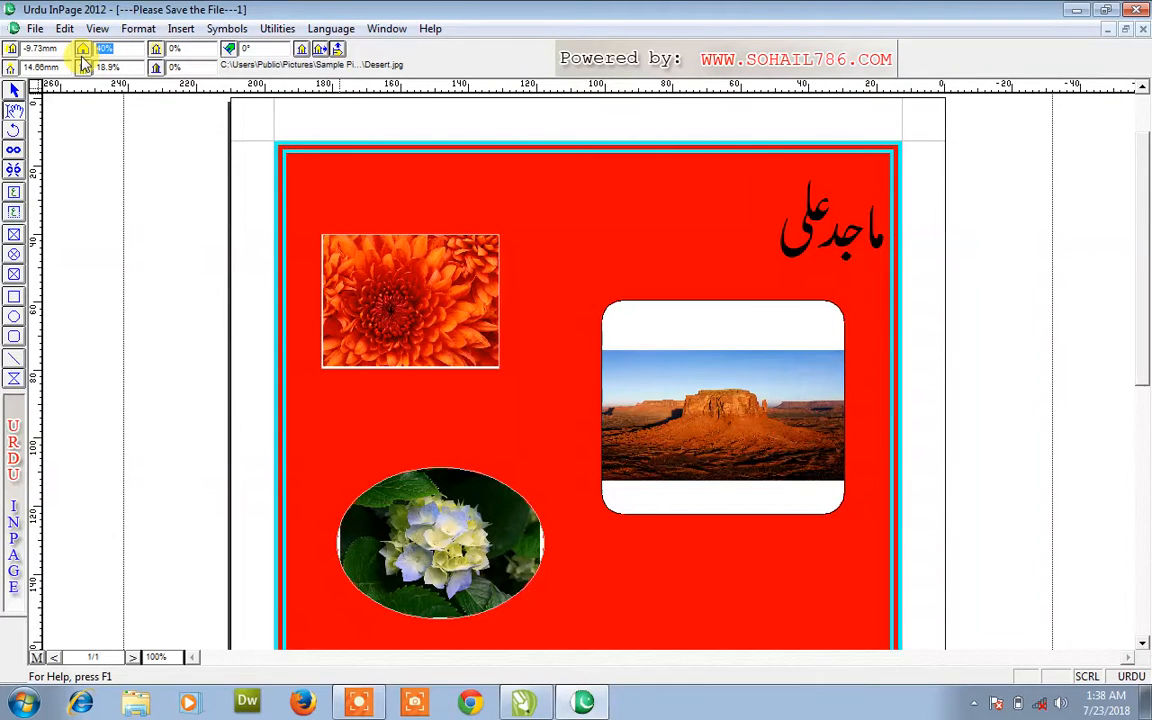
key("Return")
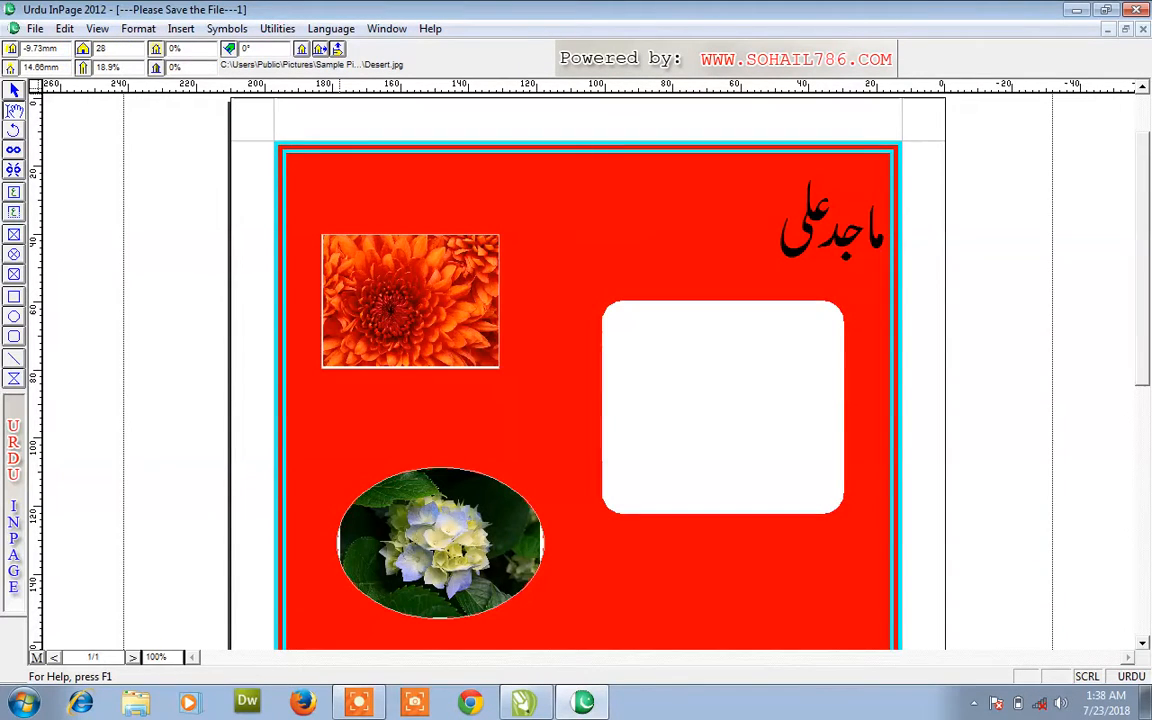
left_click_drag(638, 386, 621, 338)
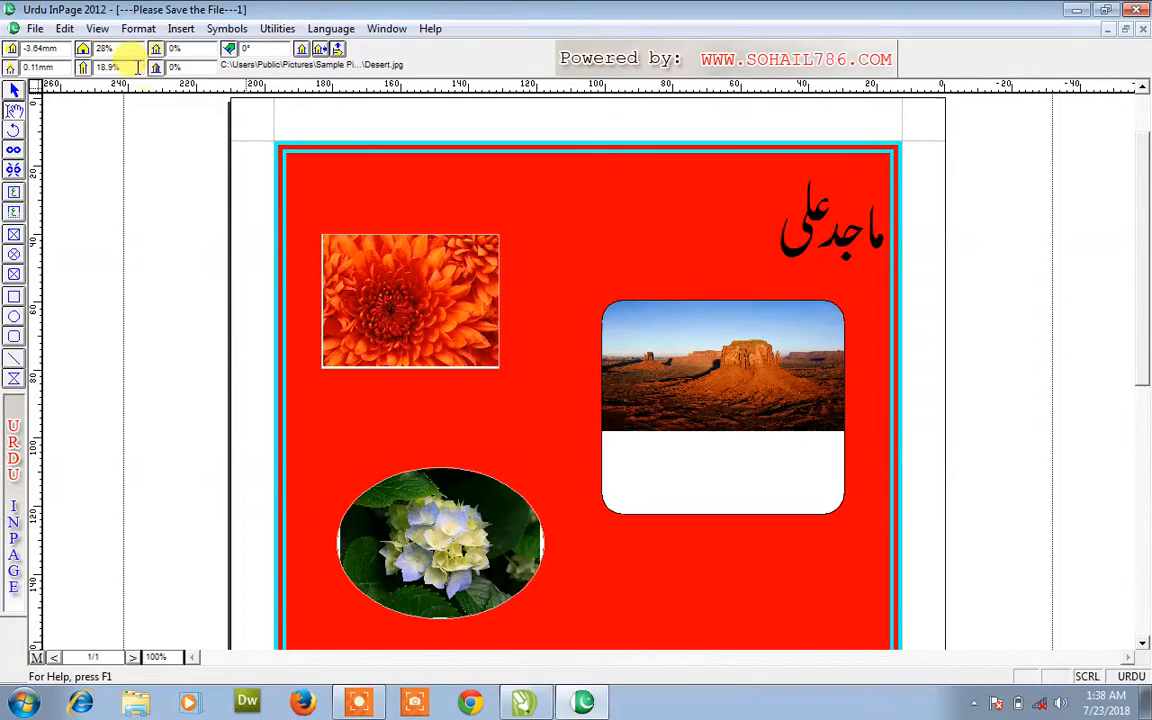
left_click_drag(135, 67, 101, 67)
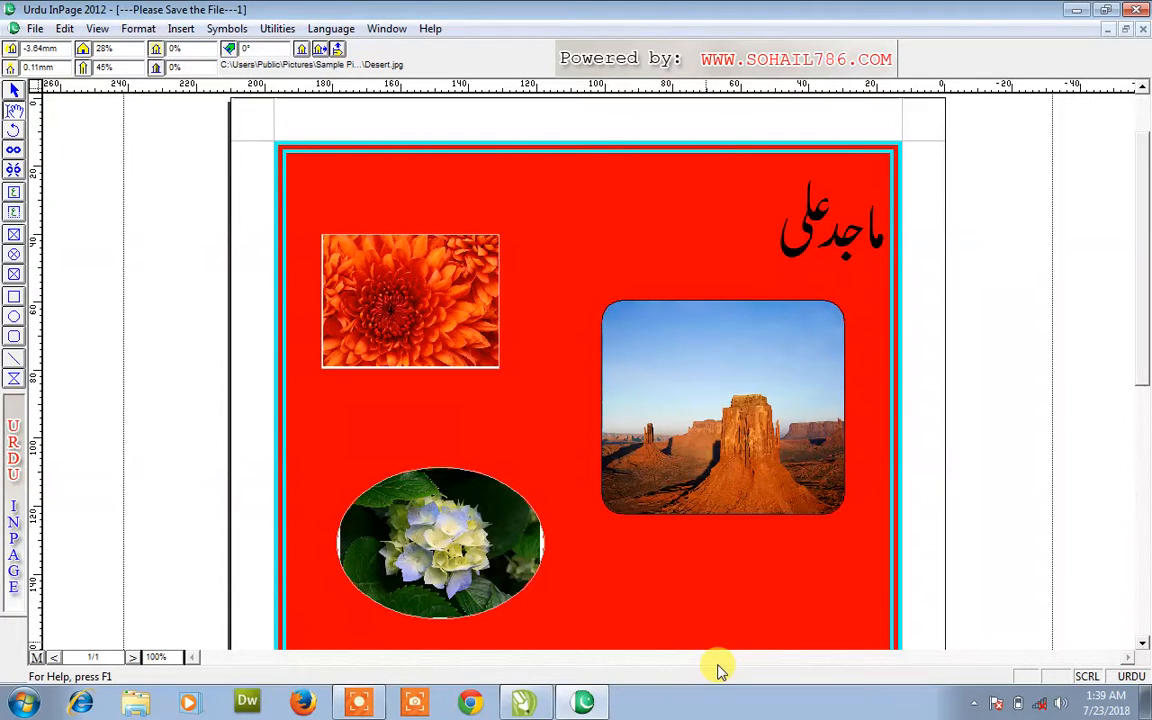
- Move the chrysanthemum frame slightly higher, then place the cursor in the Urdu name heading
left_click(15, 90)
left_click_drag(400, 288, 398, 259)
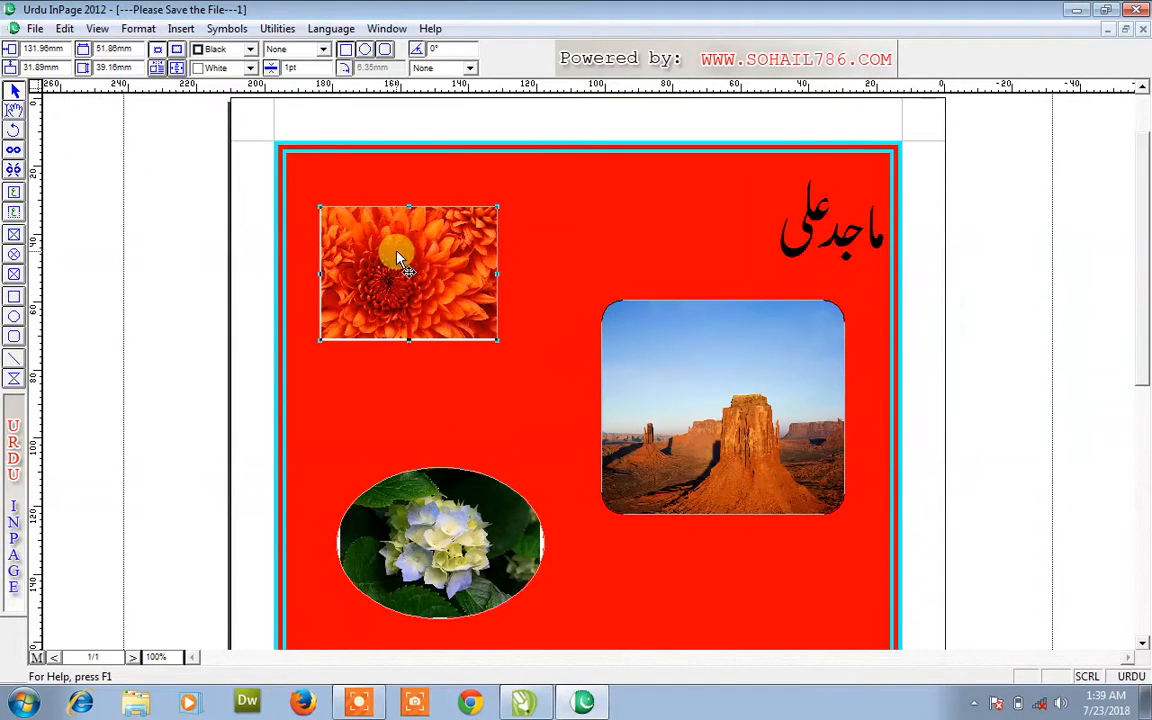
left_click(14, 111)
left_click(733, 244)
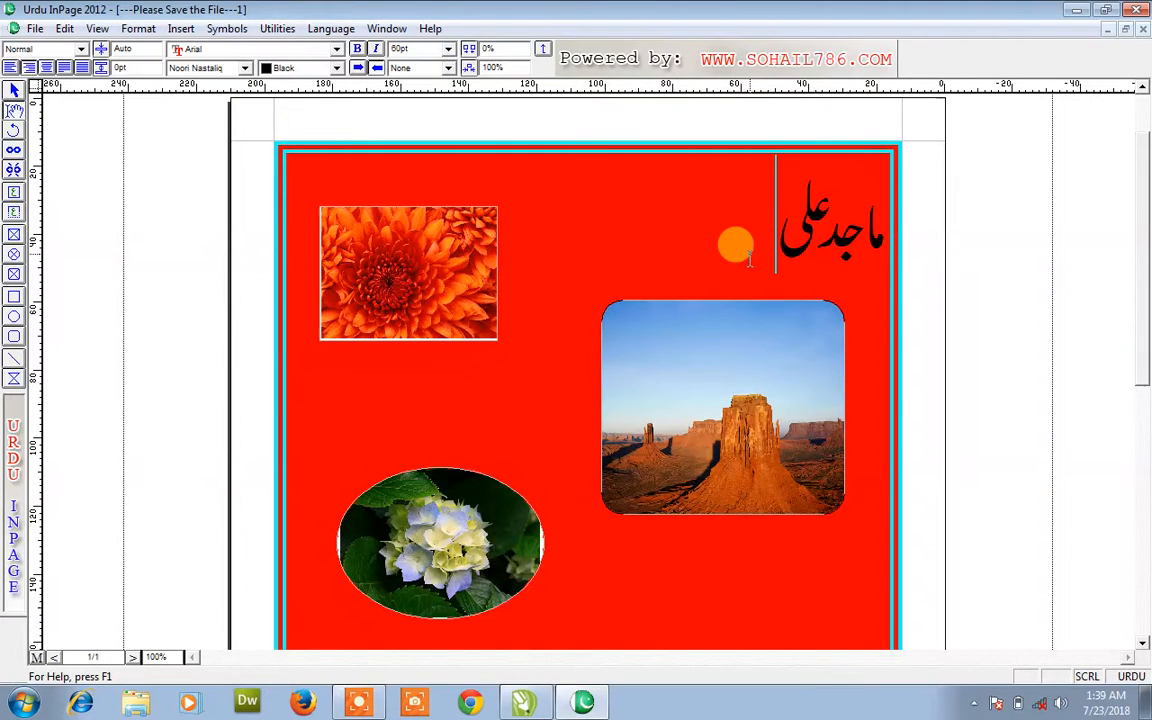
- Shift the hydrangea photo down and right within its oval frame, keeping the same picture
double_click(459, 556)
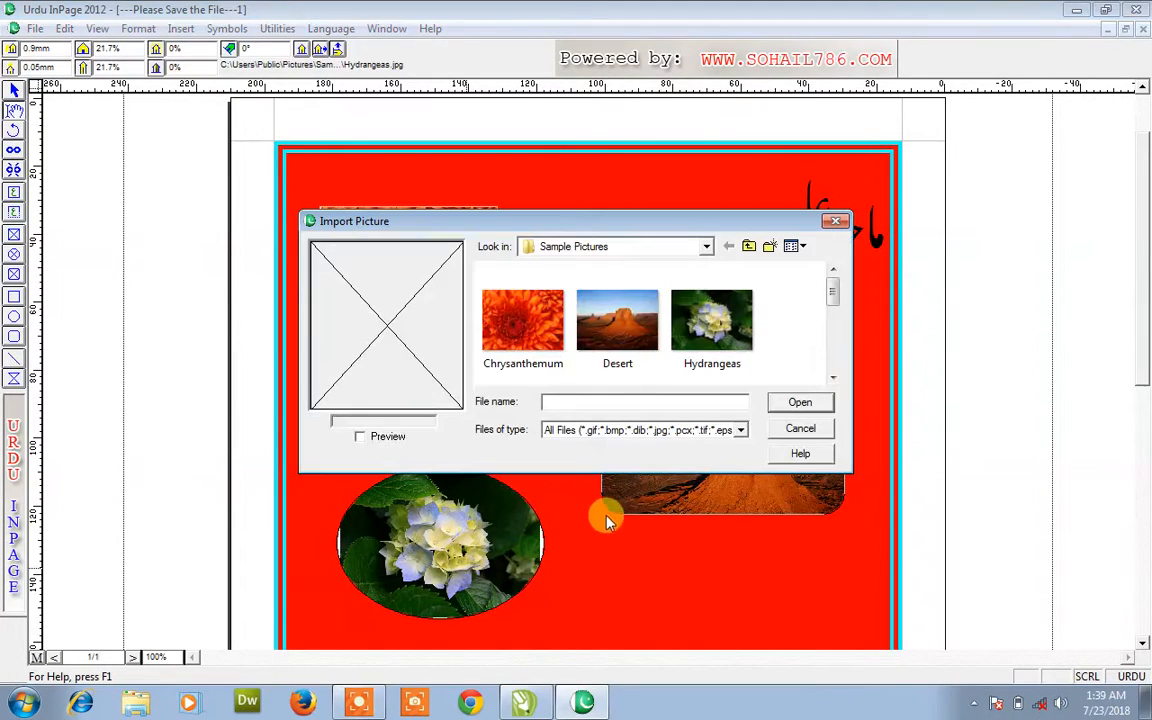
left_click(800, 428)
left_click_drag(438, 478, 478, 534)
left_click(483, 386)
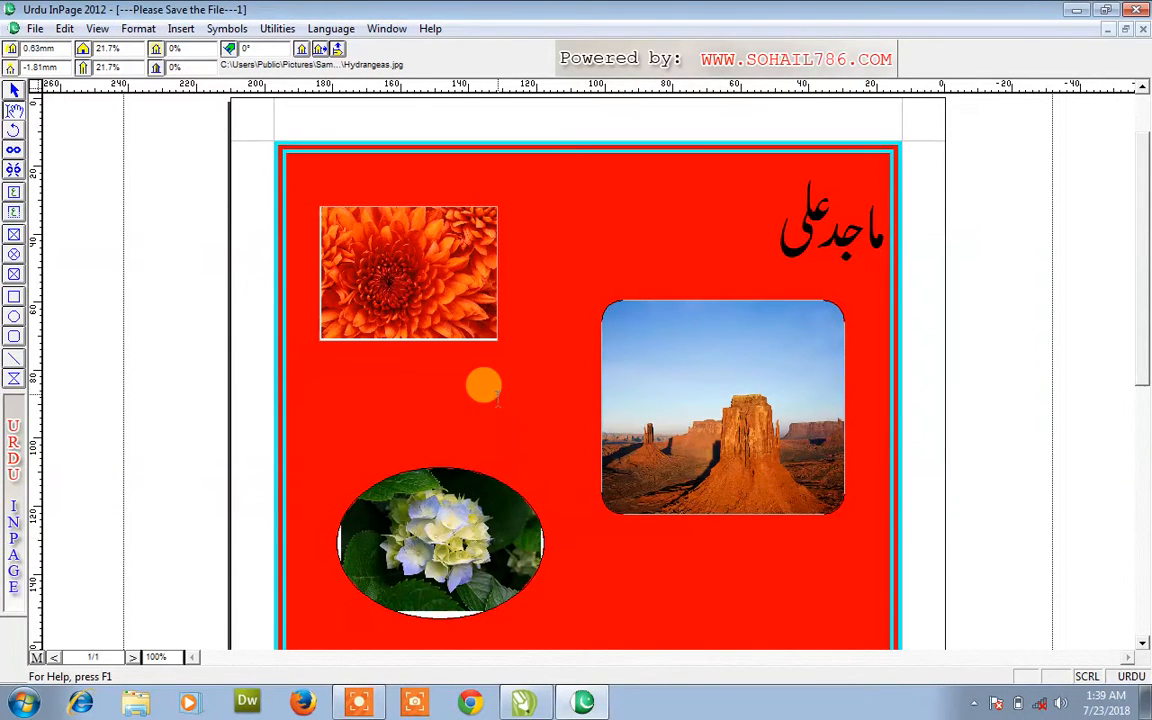